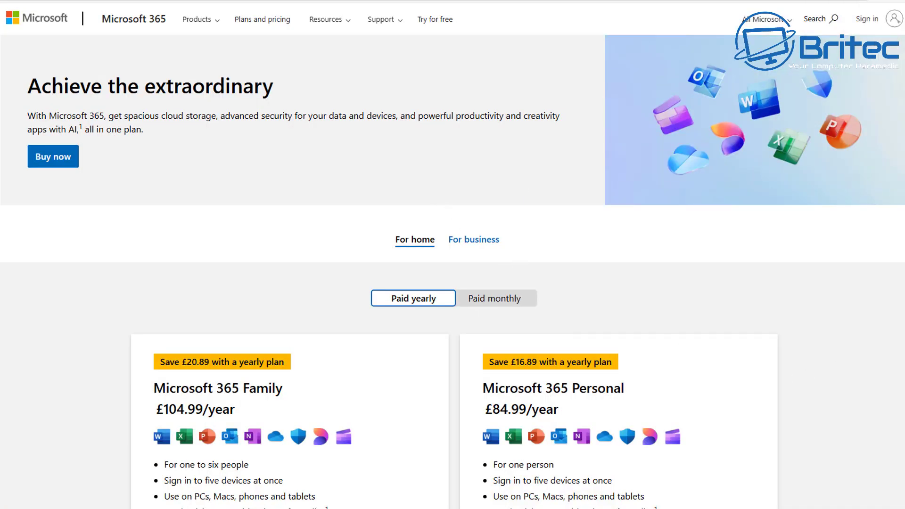
Step: Scroll the Microsoft 365 plans and compare Family and Personal prices paid monthly versus yearly
{"action": "scroll", "coordinate": [453, 254], "scroll_direction": "down", "scroll_amount": 1}
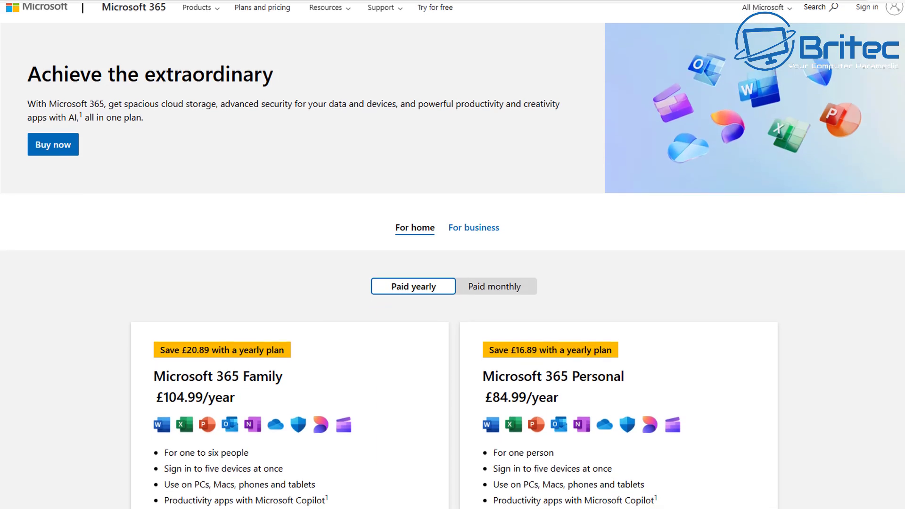
{"action": "scroll", "coordinate": [452, 254], "scroll_direction": "down", "scroll_amount": 2}
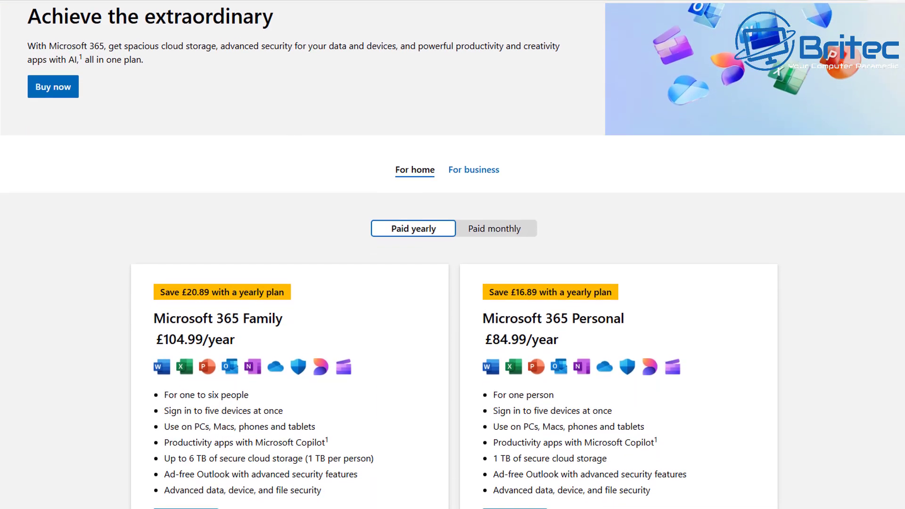
{"action": "scroll", "coordinate": [452, 255], "scroll_direction": "down", "scroll_amount": 2}
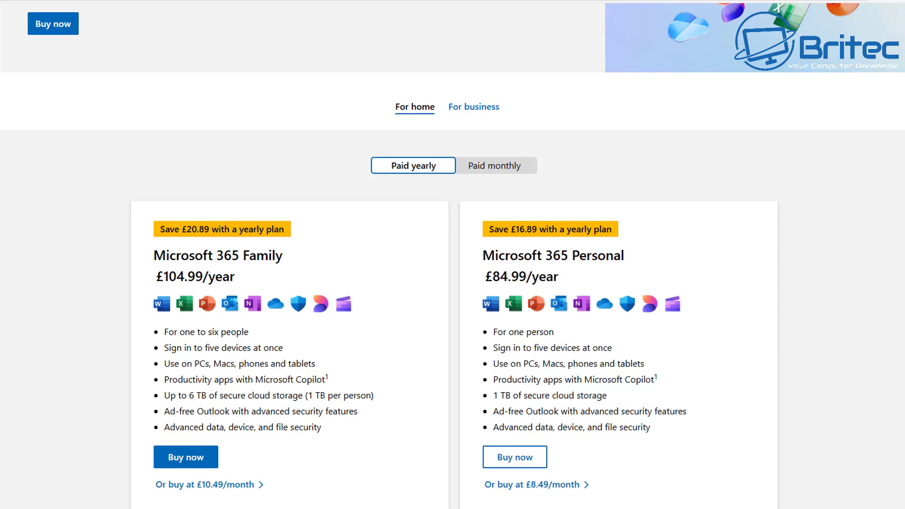
{"action": "scroll", "coordinate": [452, 254], "scroll_direction": "down", "scroll_amount": 2}
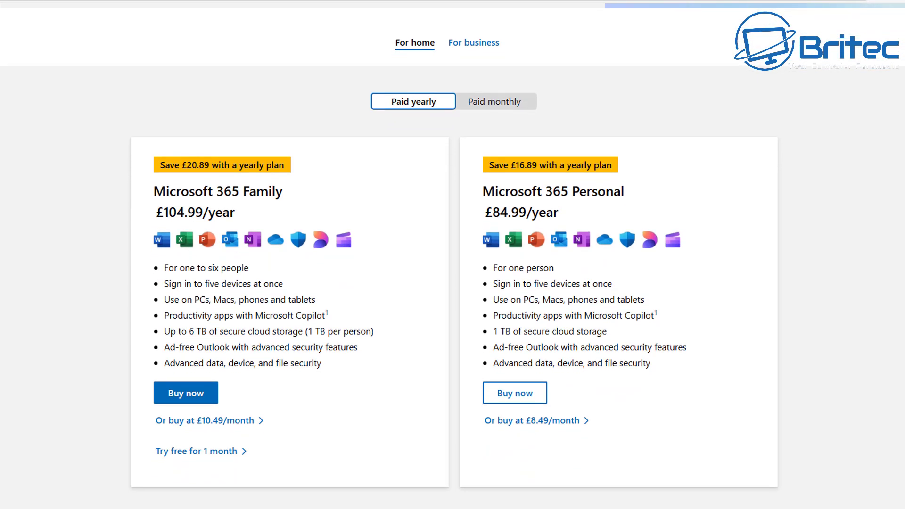
{"action": "scroll", "coordinate": [843, 365], "scroll_direction": "down", "scroll_amount": 1}
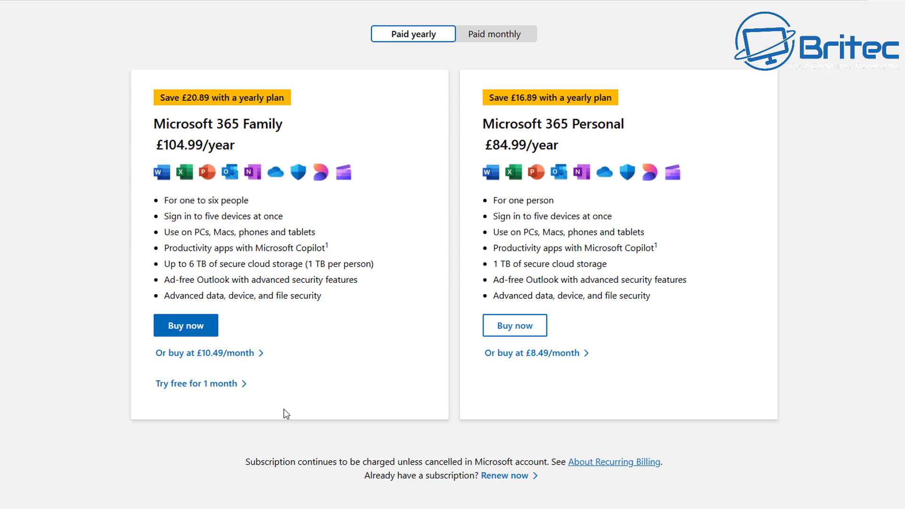
{"action": "left_click", "coordinate": [497, 38]}
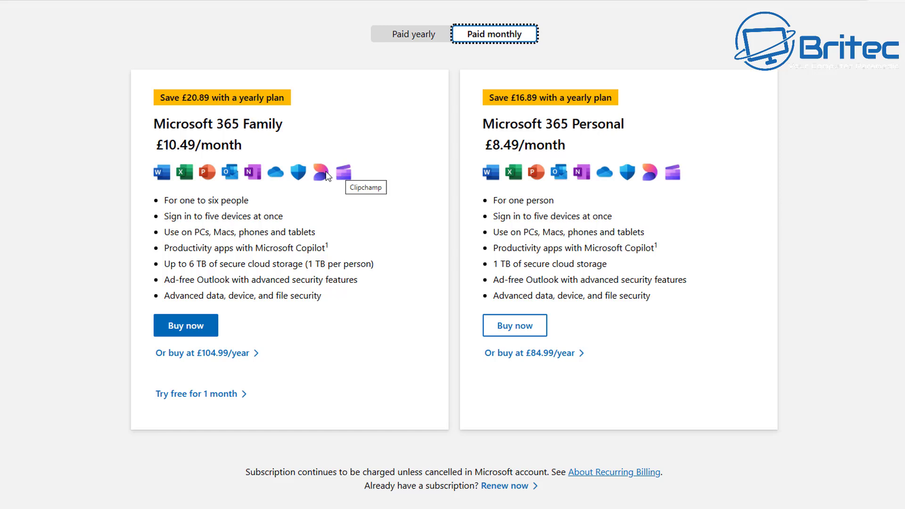
{"action": "left_click", "coordinate": [414, 35]}
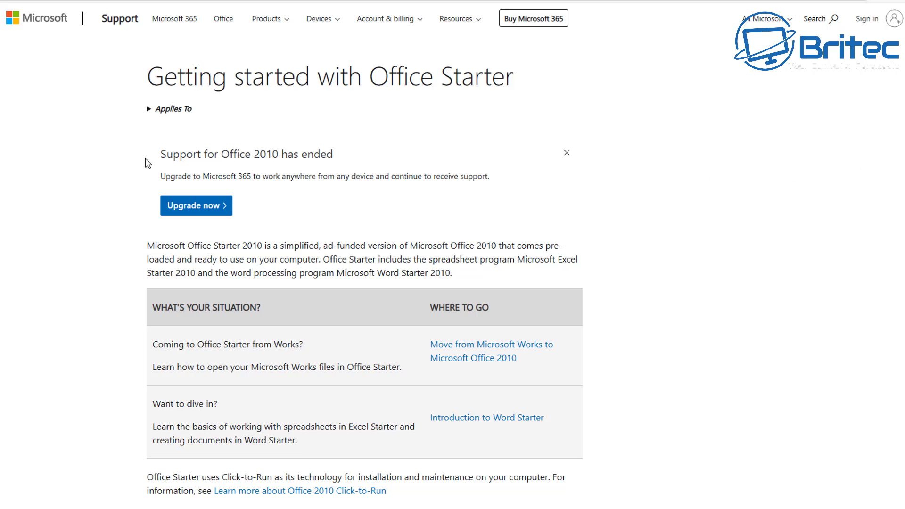
Step: Highlight the 'Support for Office 2010 has ended' heading, then clear the selection
{"action": "left_click_drag", "start_coordinate": [162, 151], "coordinate": [356, 148]}
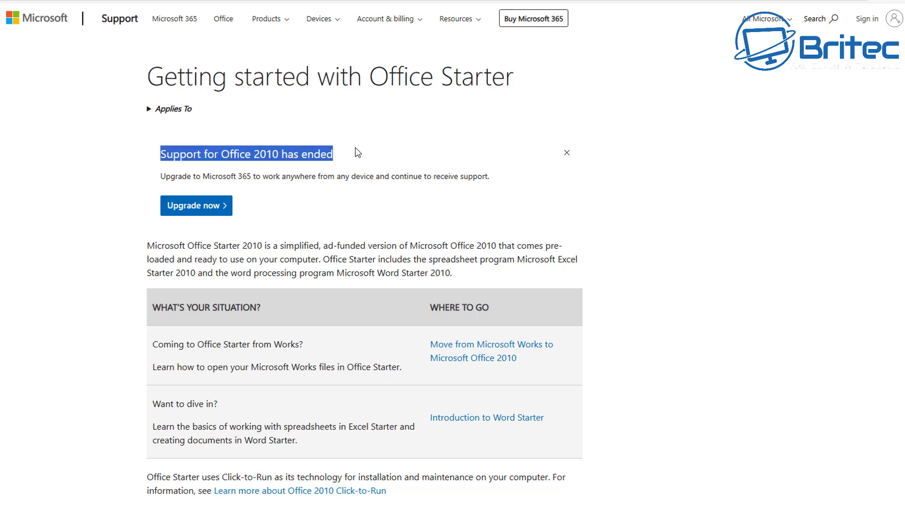
{"action": "left_click", "coordinate": [754, 171]}
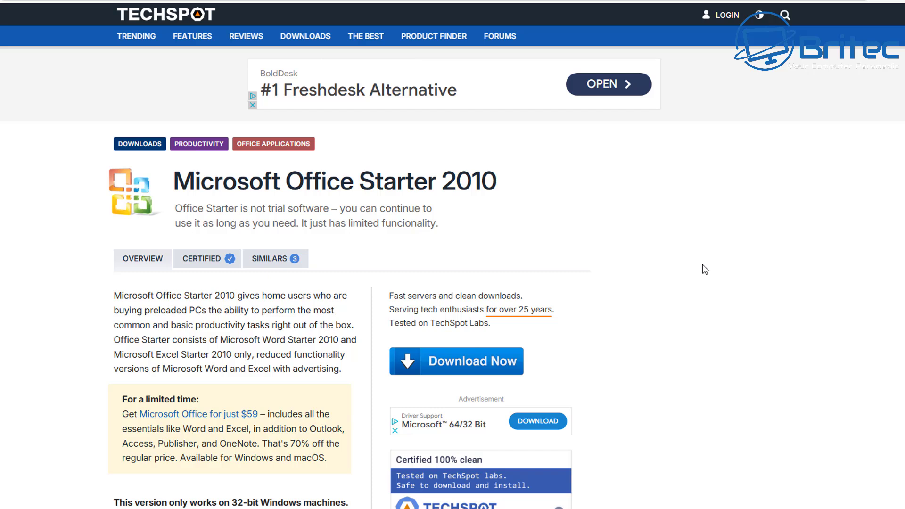
Step: Start the Microsoft Office Starter 2010 download from TechSpot
{"action": "left_click", "coordinate": [478, 363]}
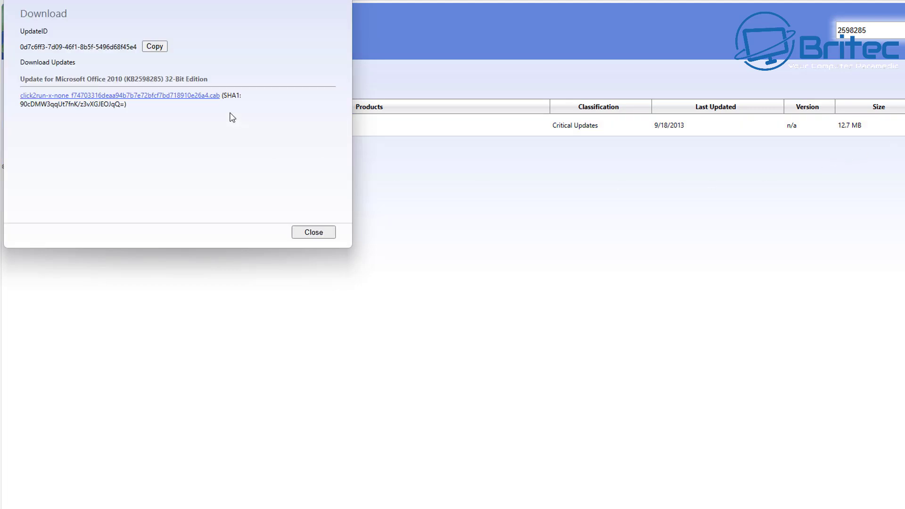
Step: Download the 12.7 MB click2run .cab update file from the Update Catalog
{"action": "left_click", "coordinate": [142, 102]}
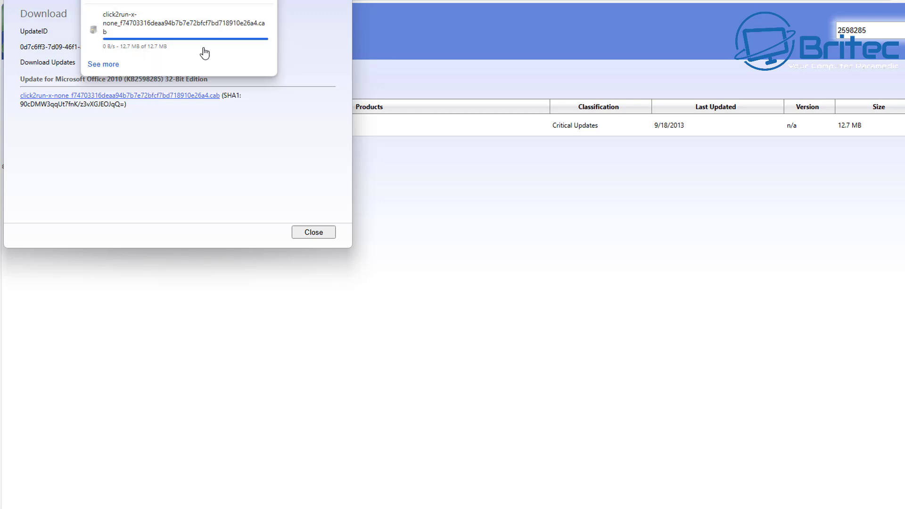
{"action": "mouse_move", "coordinate": [231, 34]}
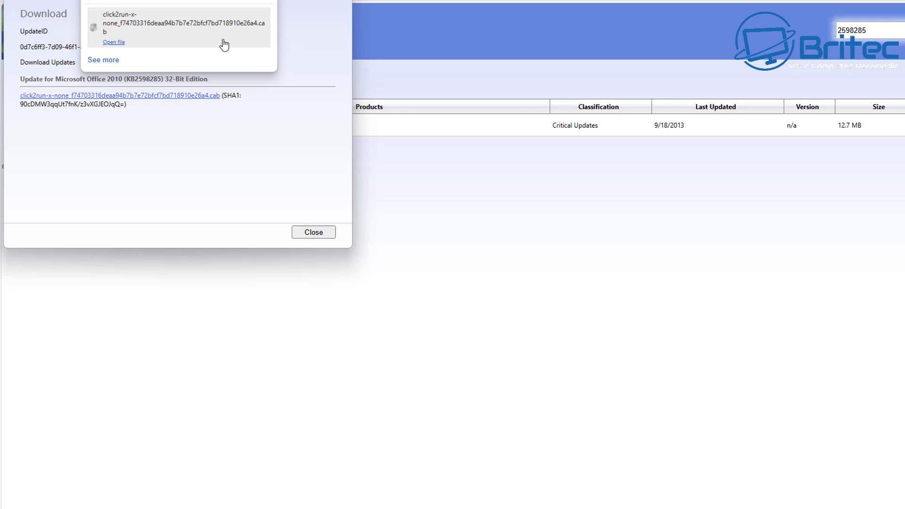
Step: Move the click2run .cab file from Downloads onto the desktop beside setupconsumerc2rolw
{"action": "left_click", "coordinate": [226, 29]}
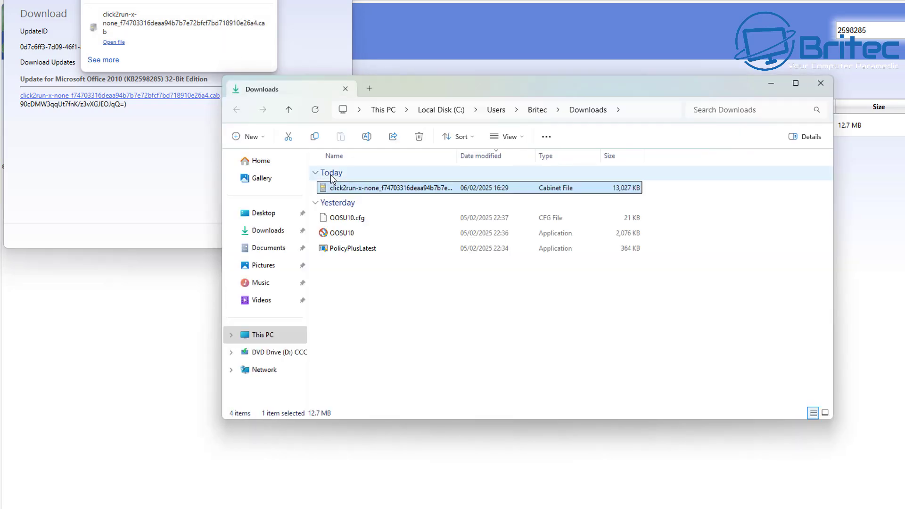
{"action": "right_click", "coordinate": [347, 189]}
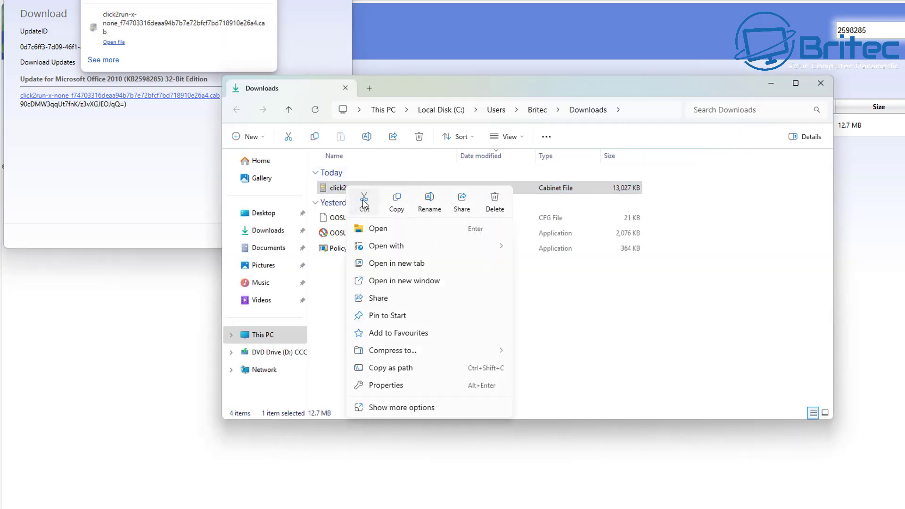
{"action": "key", "text": "Escape"}
{"action": "left_click", "coordinate": [769, 83]}
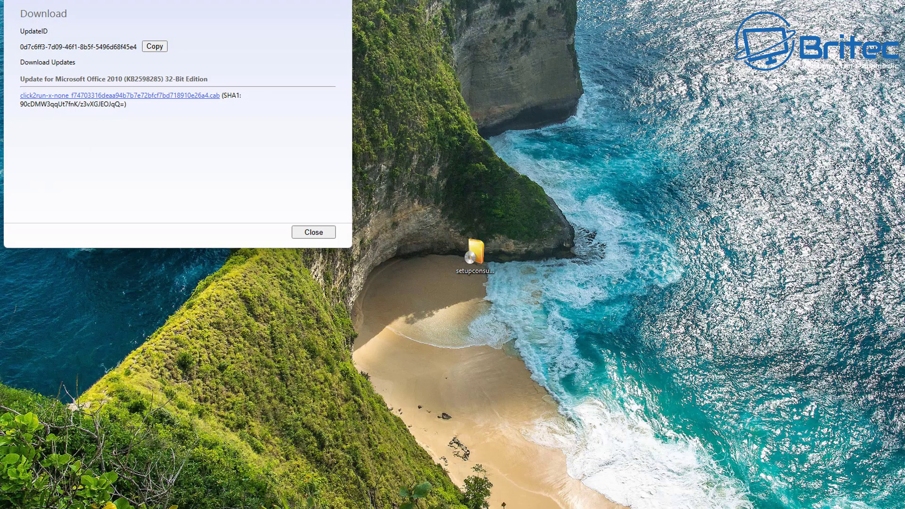
{"action": "right_click", "coordinate": [409, 248]}
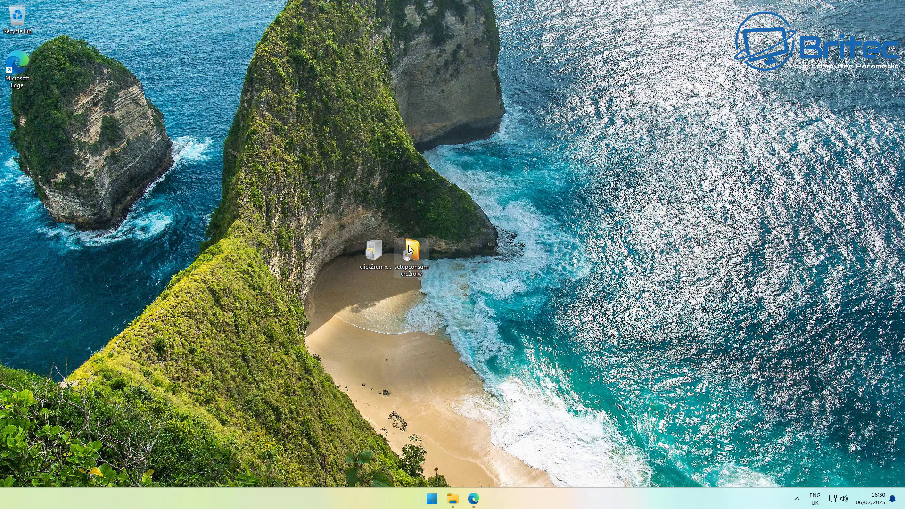
Step: Set setupconsumerc2rolw's Properties to run in Windows 7 compatibility mode and apply it
{"action": "right_click", "coordinate": [408, 245]}
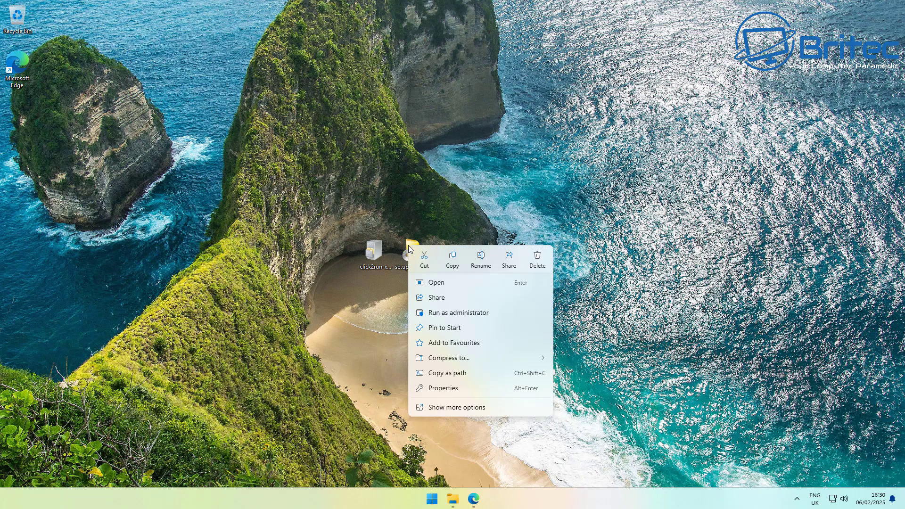
{"action": "left_click", "coordinate": [445, 389]}
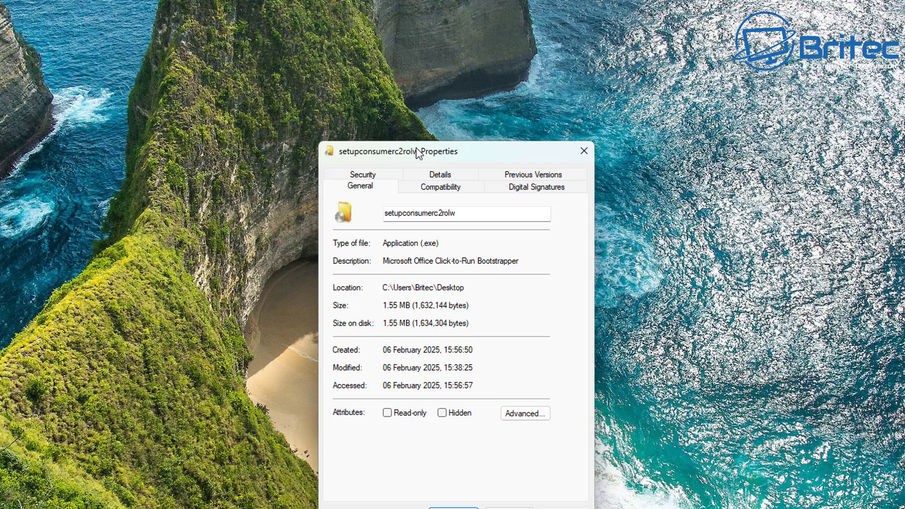
{"action": "left_click", "coordinate": [440, 187]}
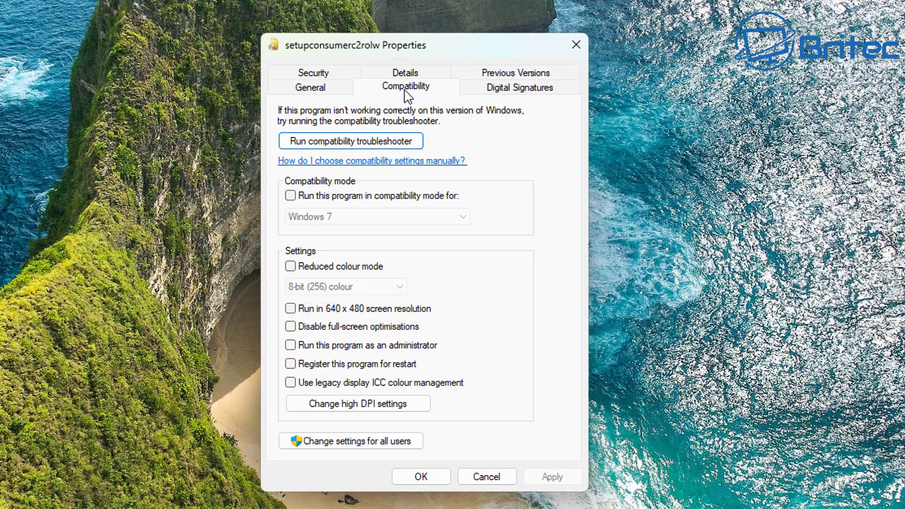
{"action": "left_click", "coordinate": [291, 194]}
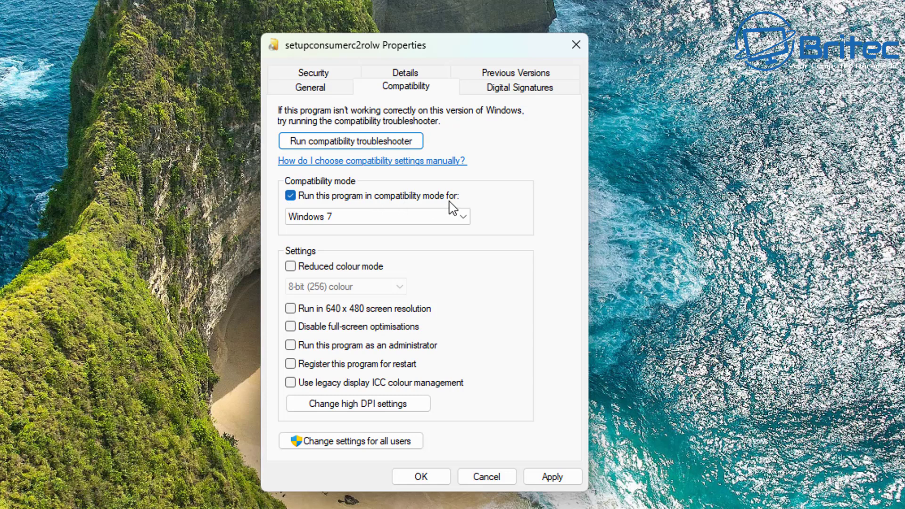
{"action": "left_click", "coordinate": [552, 477]}
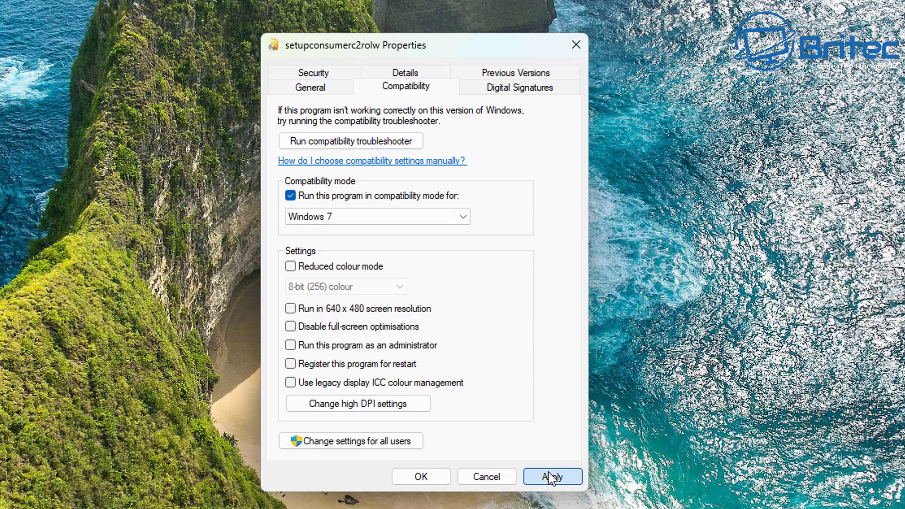
{"action": "left_click", "coordinate": [421, 477]}
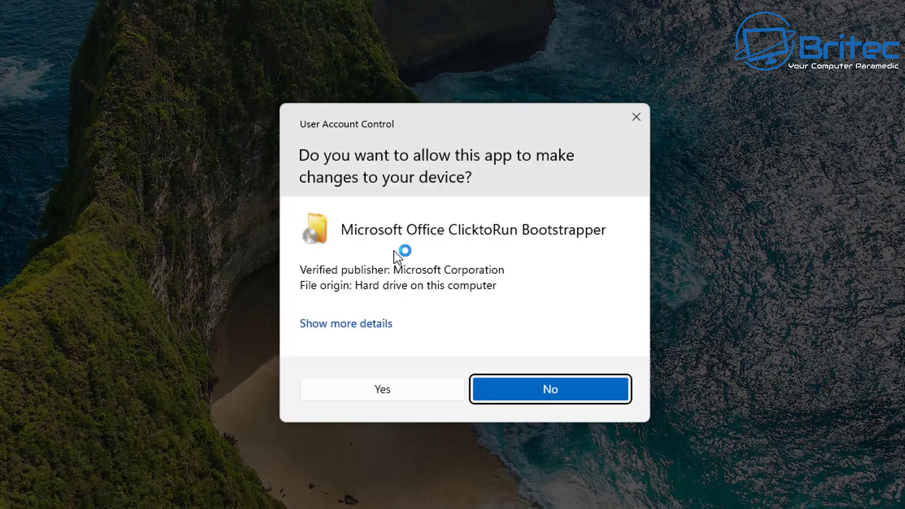
Step: Allow the Office Click-to-Run installer through User Account Control so installation begins
{"action": "left_click", "coordinate": [406, 390]}
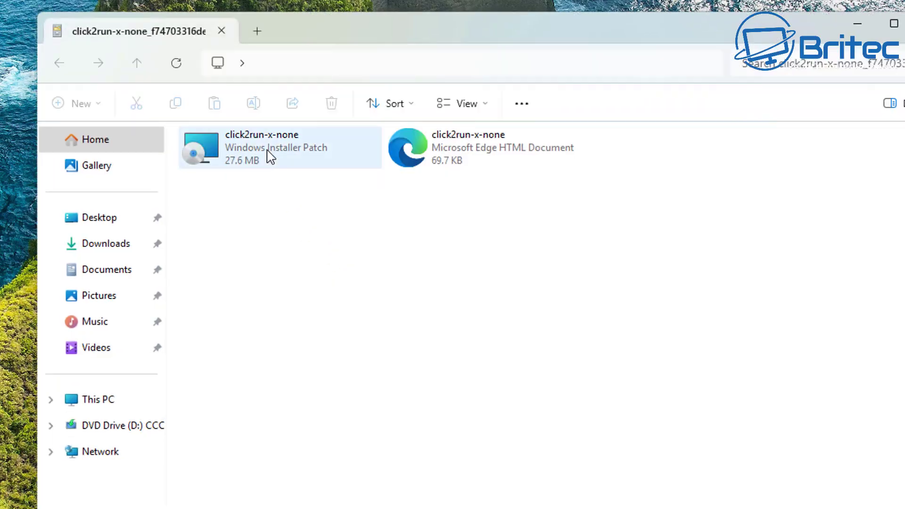
Step: Extract click2run-x-none.msp from the cab to the Desktop and open it
{"action": "right_click", "coordinate": [248, 142]}
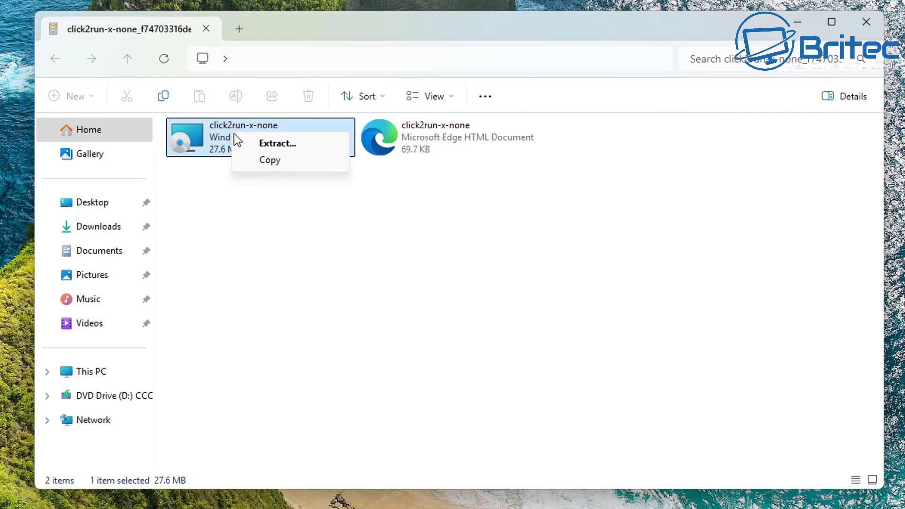
{"action": "left_click", "coordinate": [185, 137]}
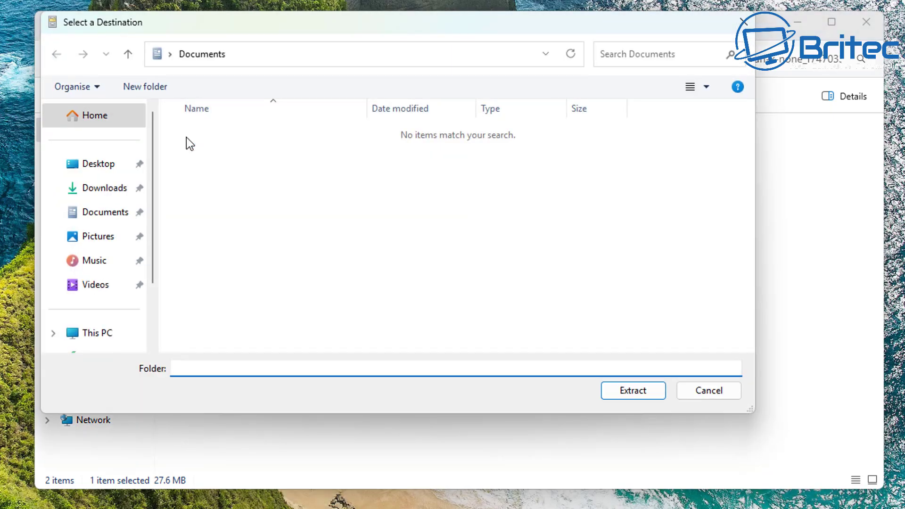
{"action": "left_click", "coordinate": [705, 395]}
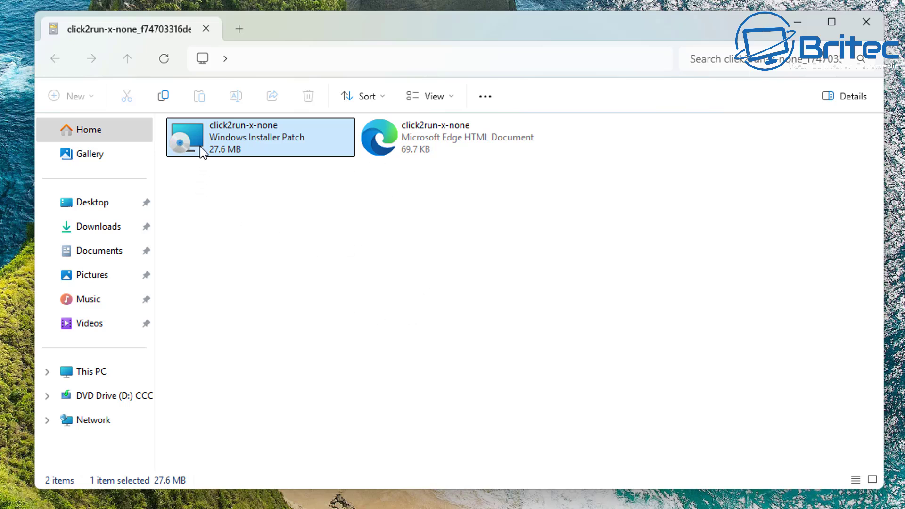
{"action": "right_click", "coordinate": [200, 135]}
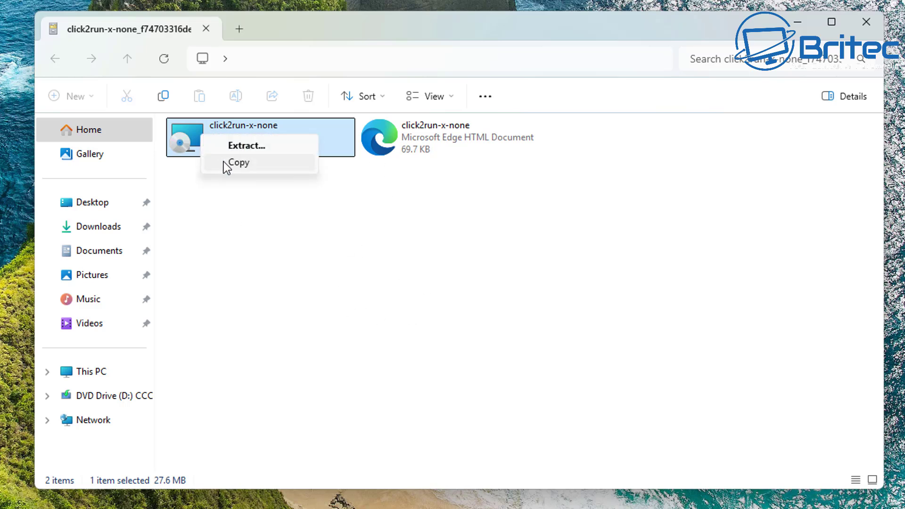
{"action": "left_click", "coordinate": [241, 145]}
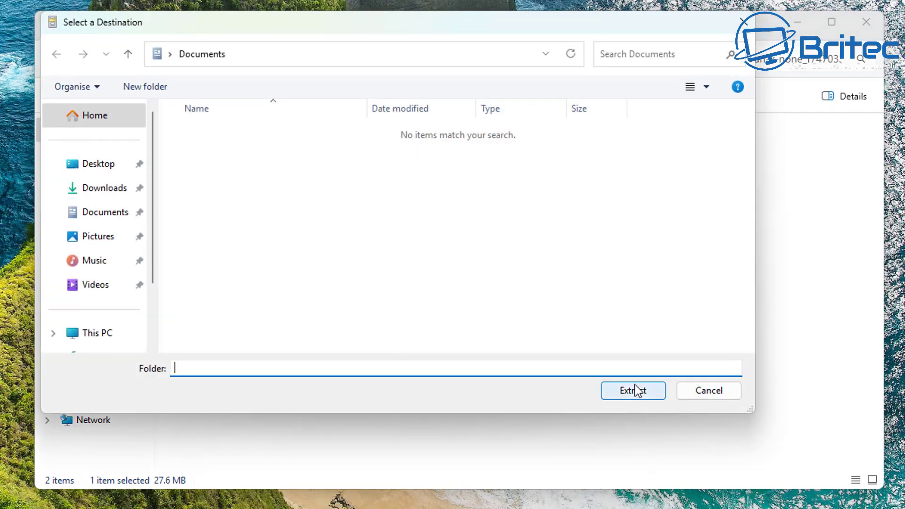
{"action": "left_click", "coordinate": [95, 170]}
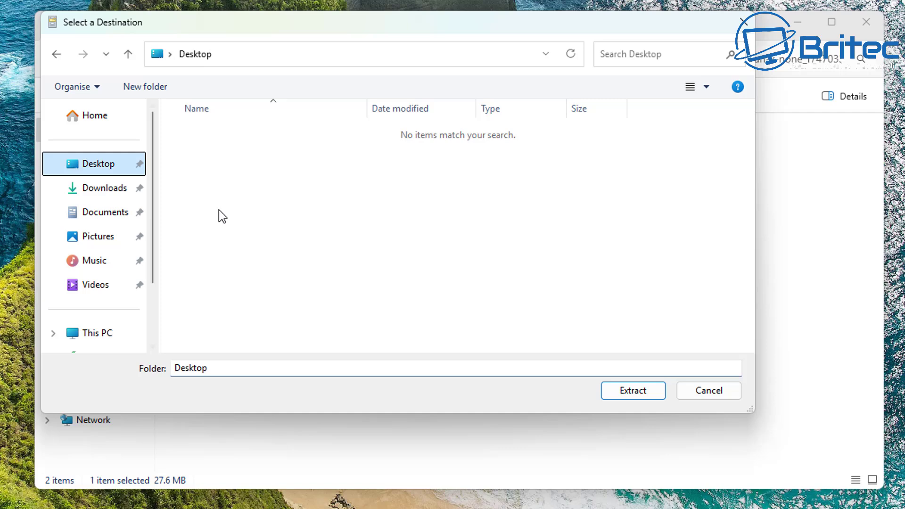
{"action": "left_click", "coordinate": [627, 392]}
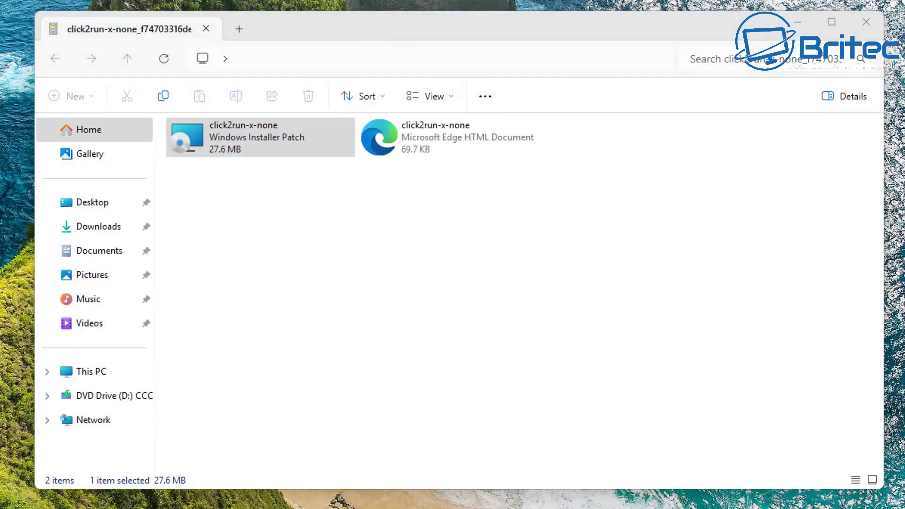
{"action": "left_click_drag", "start_coordinate": [198, 139], "coordinate": [212, 198]}
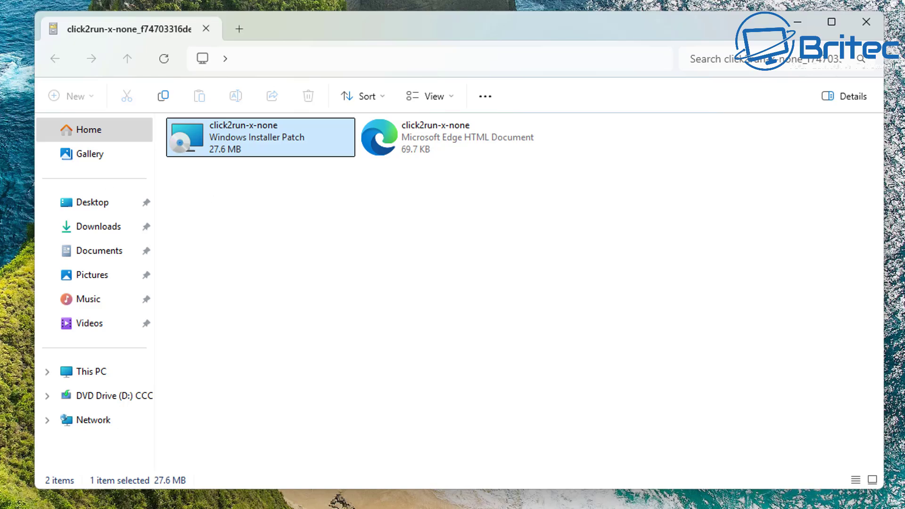
{"action": "key", "text": "Return"}
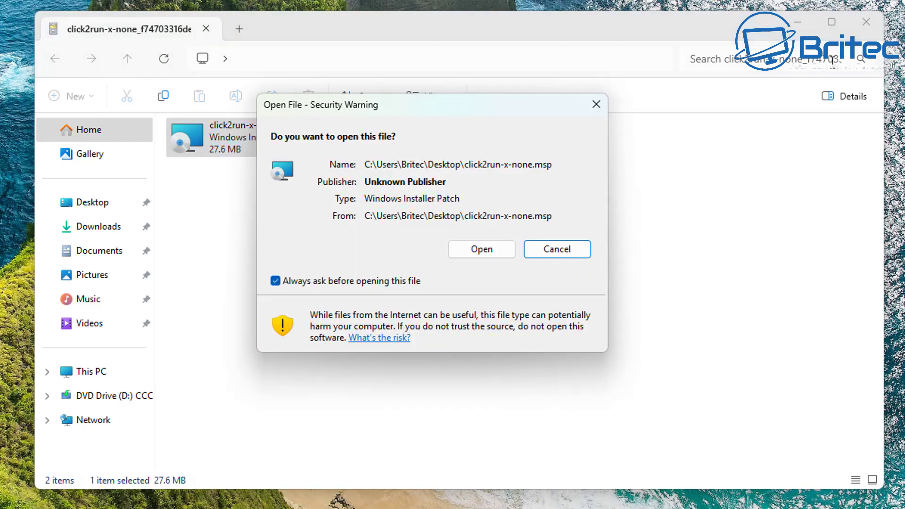
Step: Approve opening the unsigned patch, allow its changes, and let setup auto-close blocking applications
{"action": "left_click", "coordinate": [798, 22]}
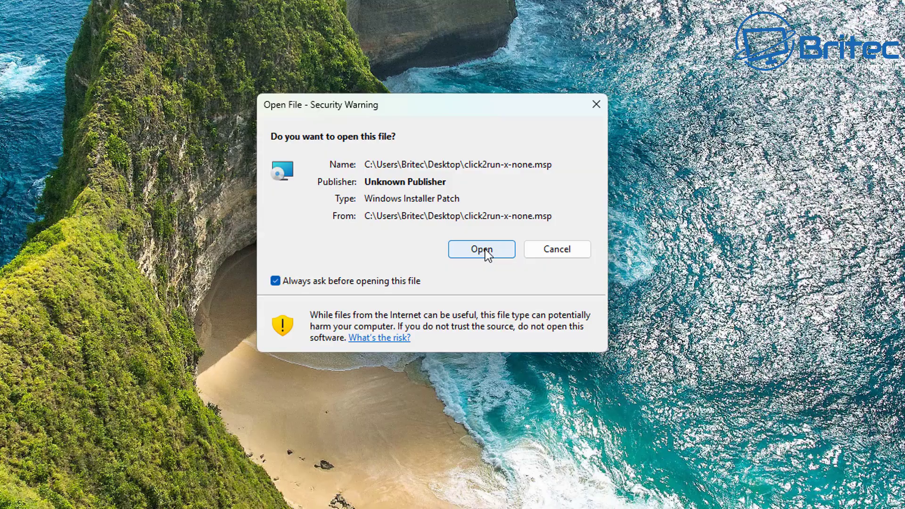
{"action": "left_click", "coordinate": [485, 250]}
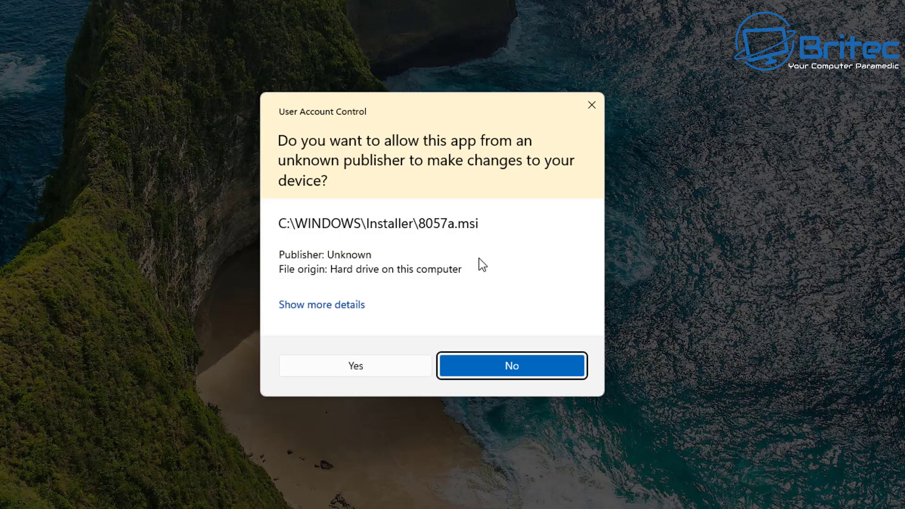
{"action": "left_click", "coordinate": [371, 369]}
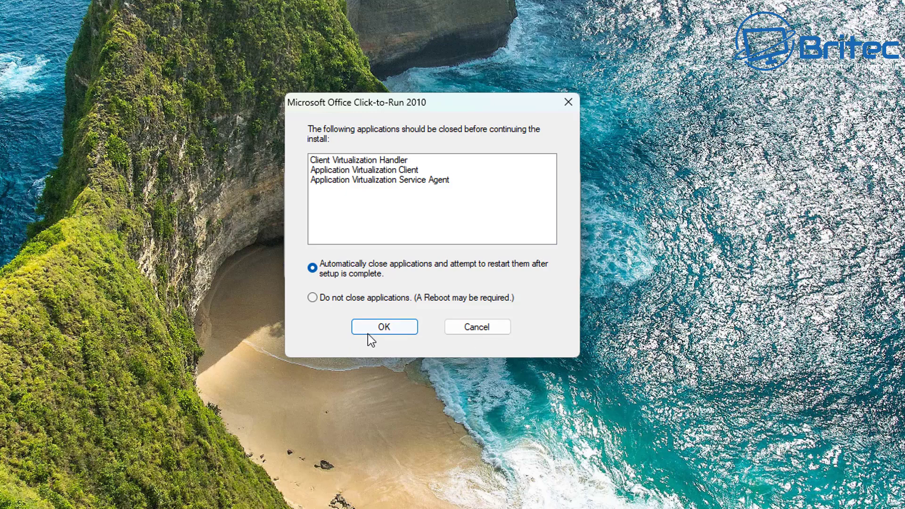
{"action": "left_click", "coordinate": [389, 329]}
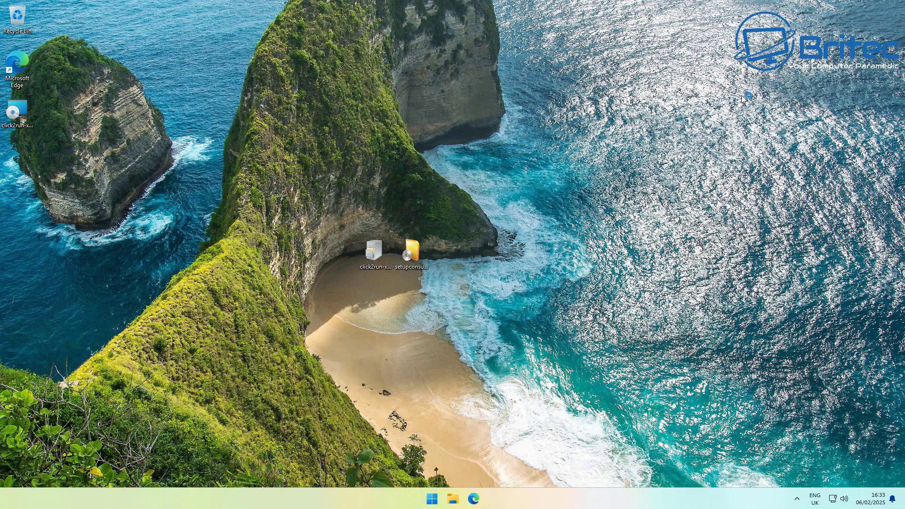
Step: Launch Word Starter 2010 from the Microsoft Office Starter group in All apps
{"action": "left_click", "coordinate": [432, 499]}
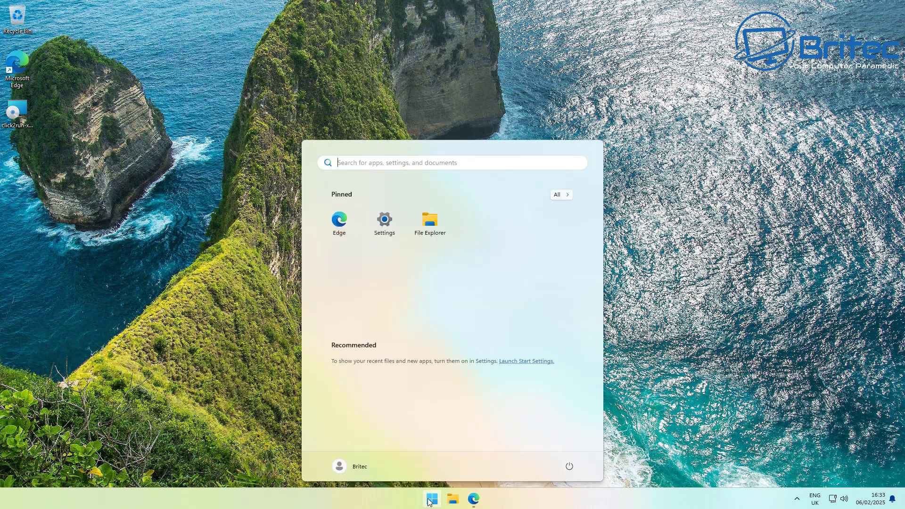
{"action": "left_click", "coordinate": [560, 198]}
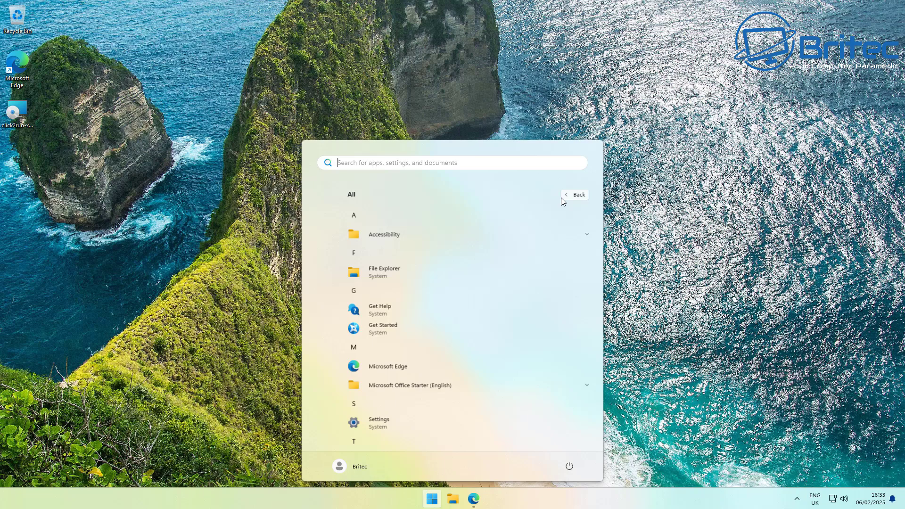
{"action": "left_click", "coordinate": [430, 386]}
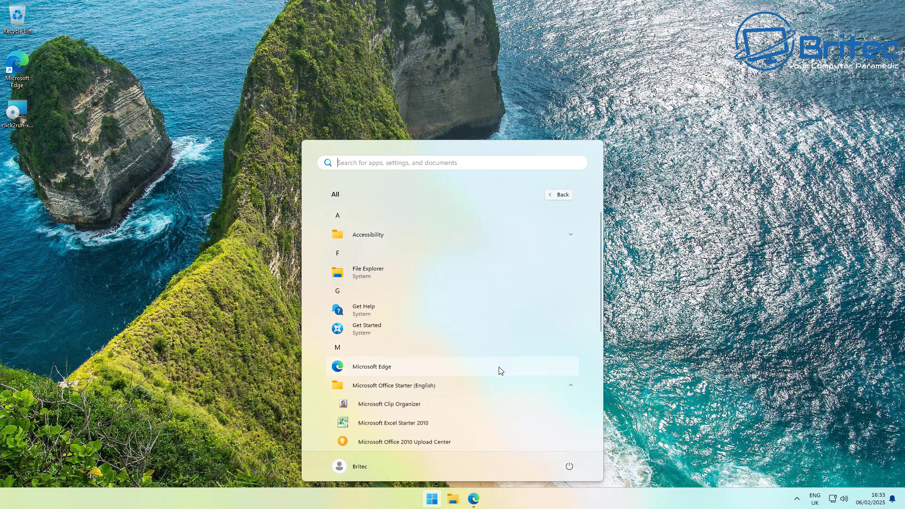
{"action": "scroll", "coordinate": [497, 369], "scroll_direction": "down", "scroll_amount": 4}
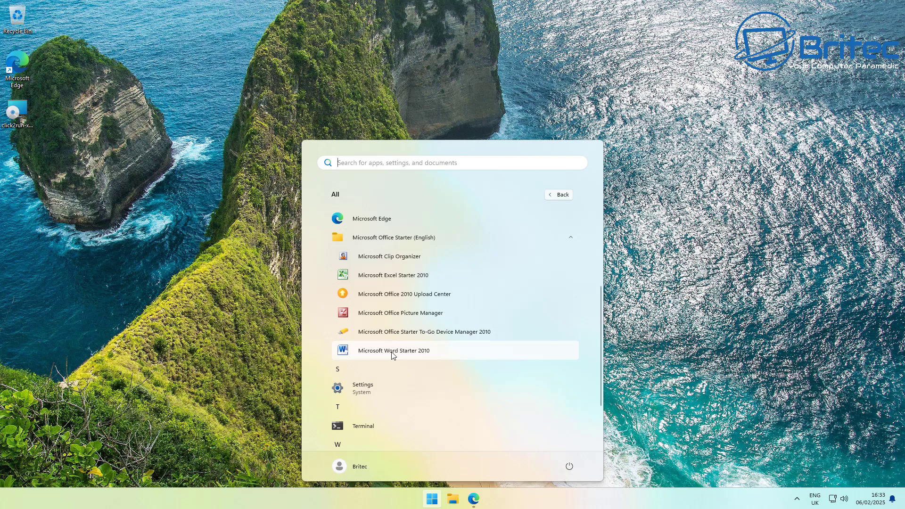
{"action": "left_click", "coordinate": [393, 351]}
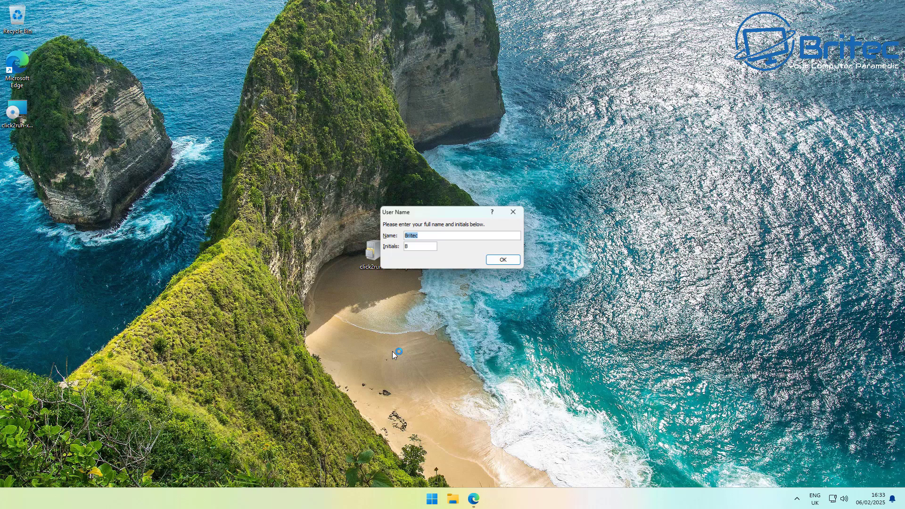
Step: Accept the suggested user name, the licence agreement, and the recommended update settings
{"action": "left_click", "coordinate": [501, 265]}
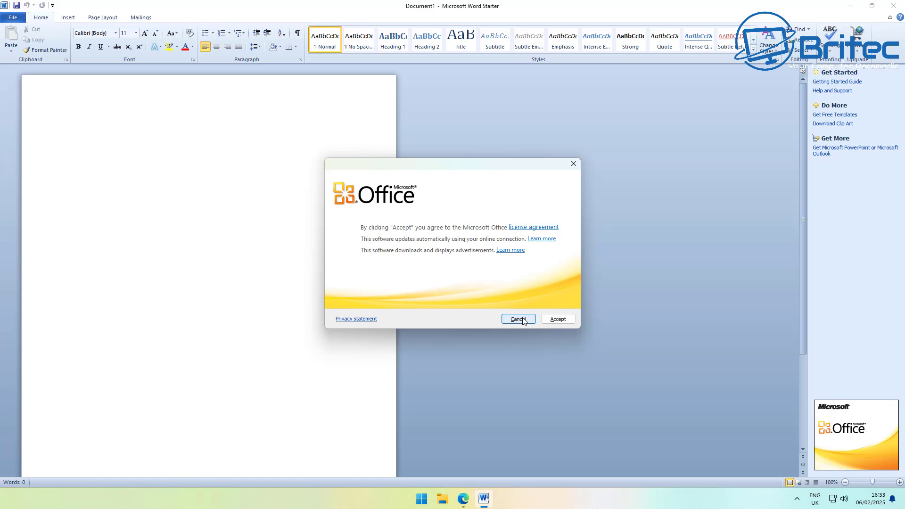
{"action": "left_click", "coordinate": [554, 319]}
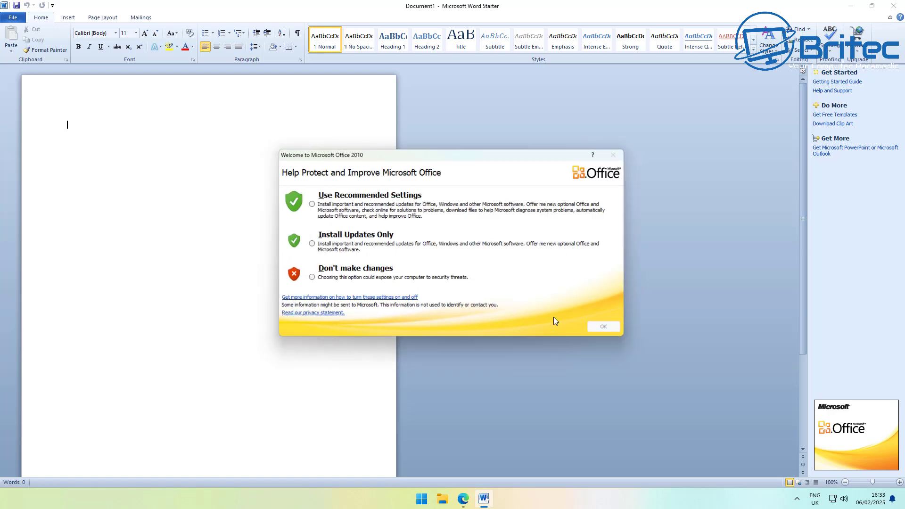
{"action": "left_click", "coordinate": [319, 209]}
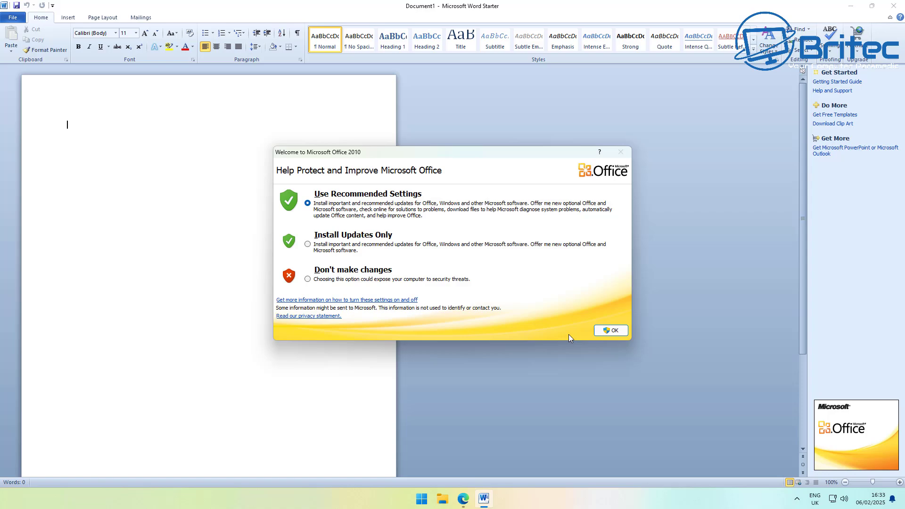
{"action": "left_click", "coordinate": [606, 331]}
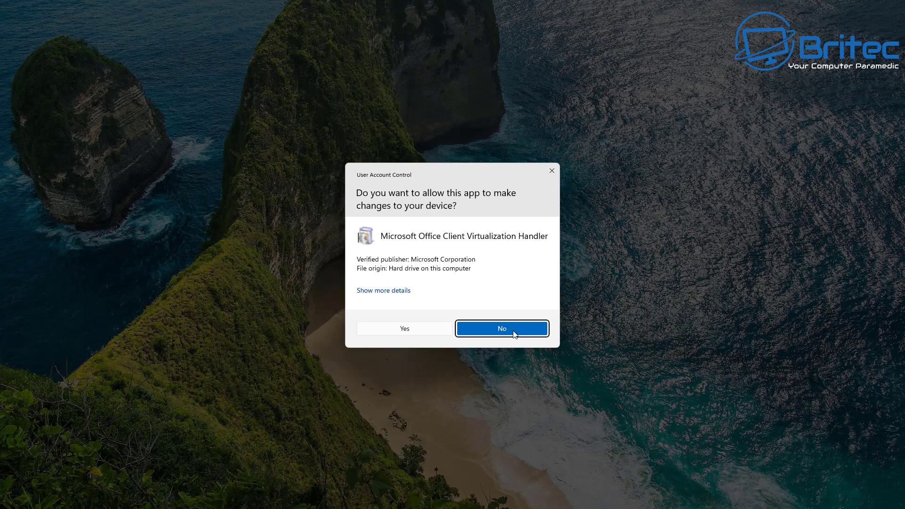
{"action": "left_click", "coordinate": [410, 330]}
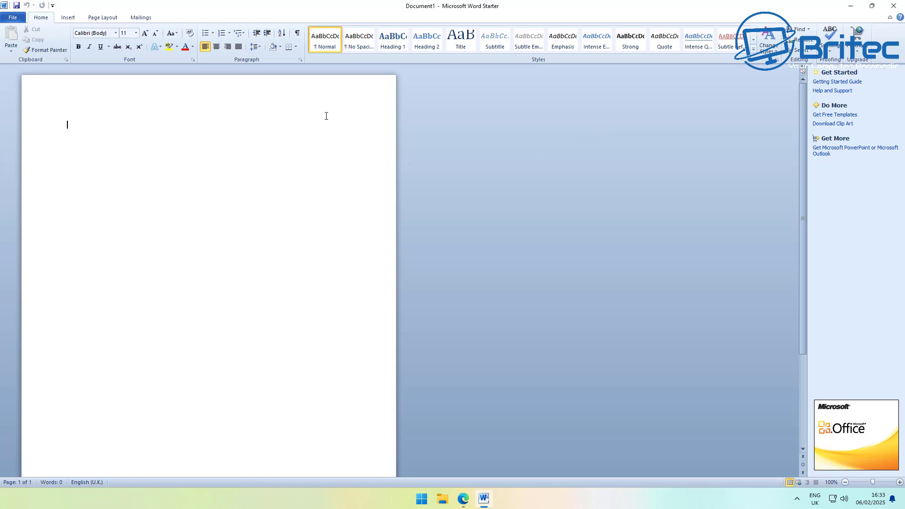
Step: Browse Word's Insert, Page Layout and Mailings ribbon tabs, then return to Home
{"action": "left_click", "coordinate": [71, 17]}
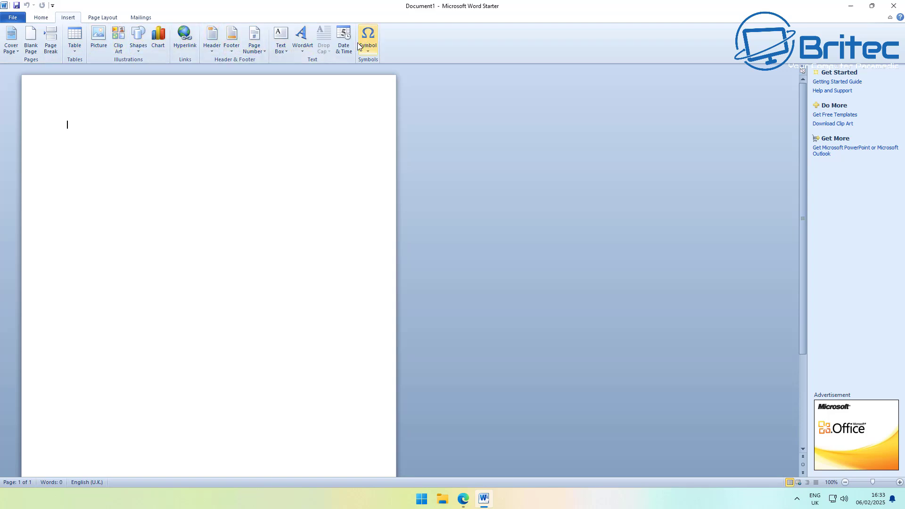
{"action": "left_click", "coordinate": [99, 19]}
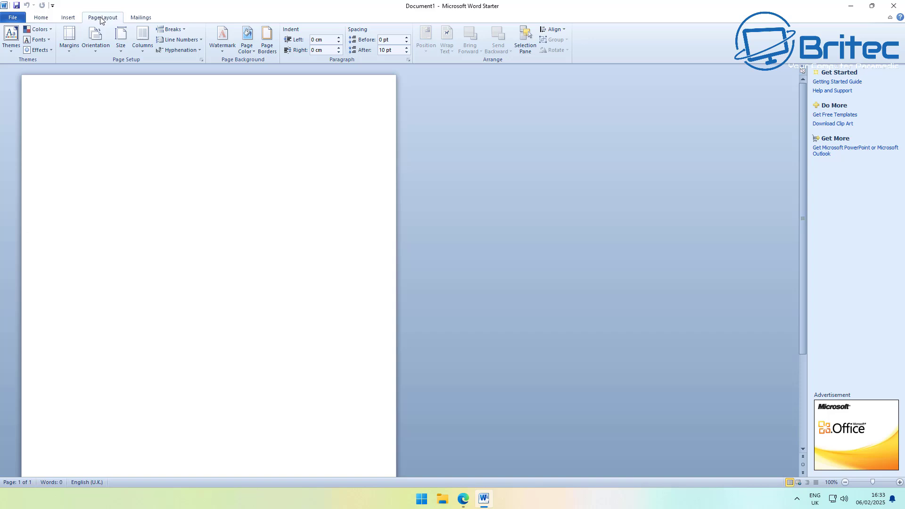
{"action": "left_click", "coordinate": [140, 19]}
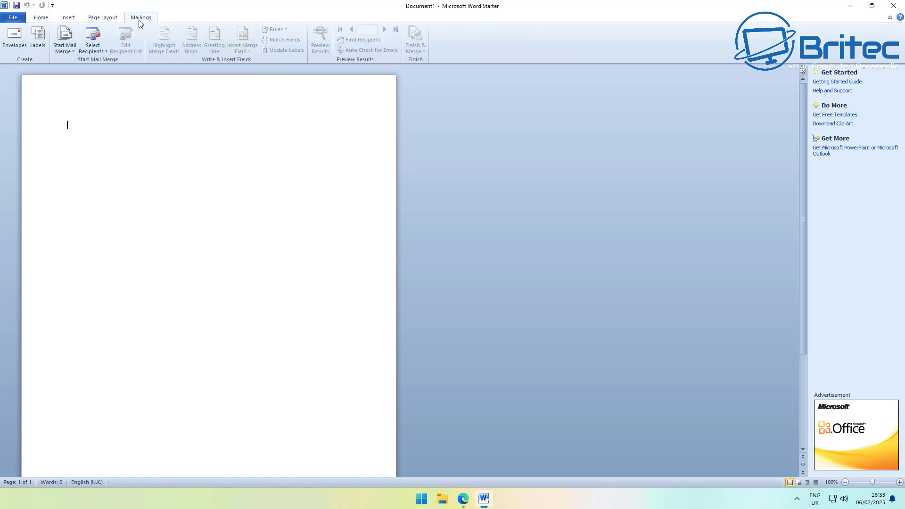
{"action": "left_click", "coordinate": [39, 22]}
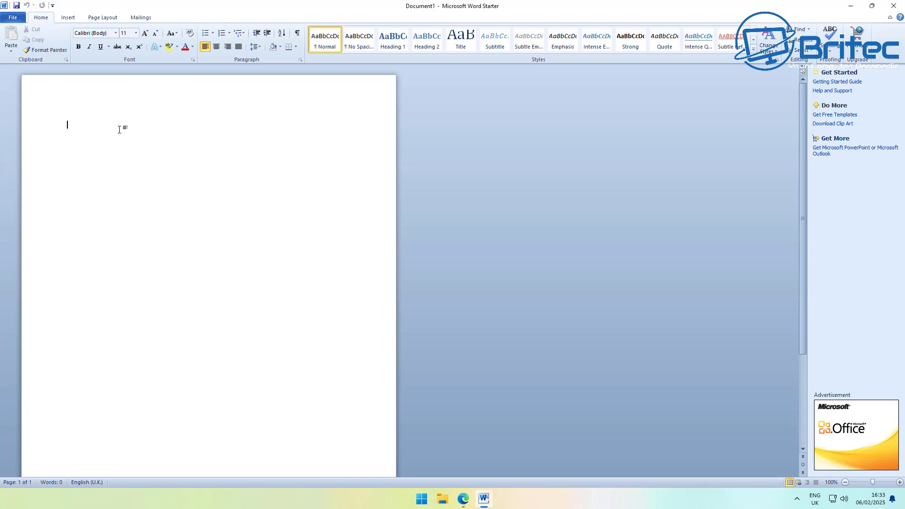
Step: Close Word and launch Excel Starter 2010 from the Microsoft Office Starter (English) Start folder
{"action": "left_click", "coordinate": [894, 6]}
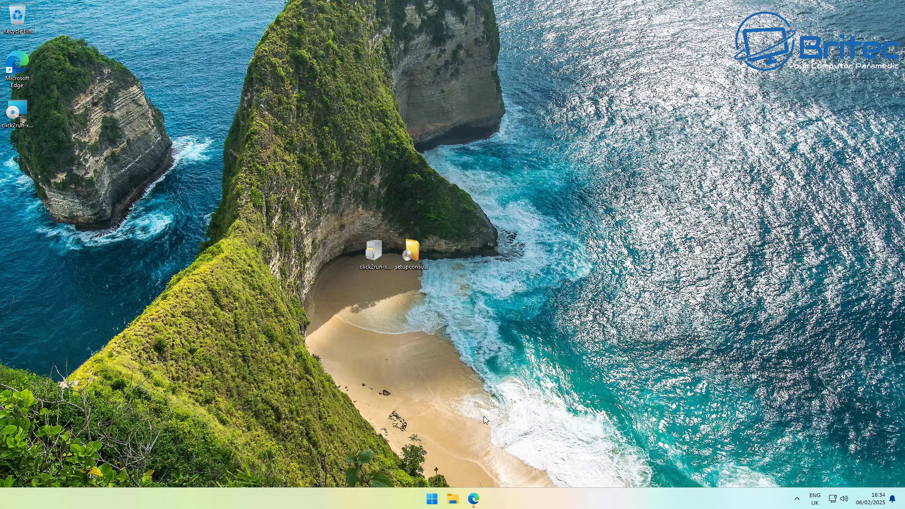
{"action": "left_click", "coordinate": [433, 496]}
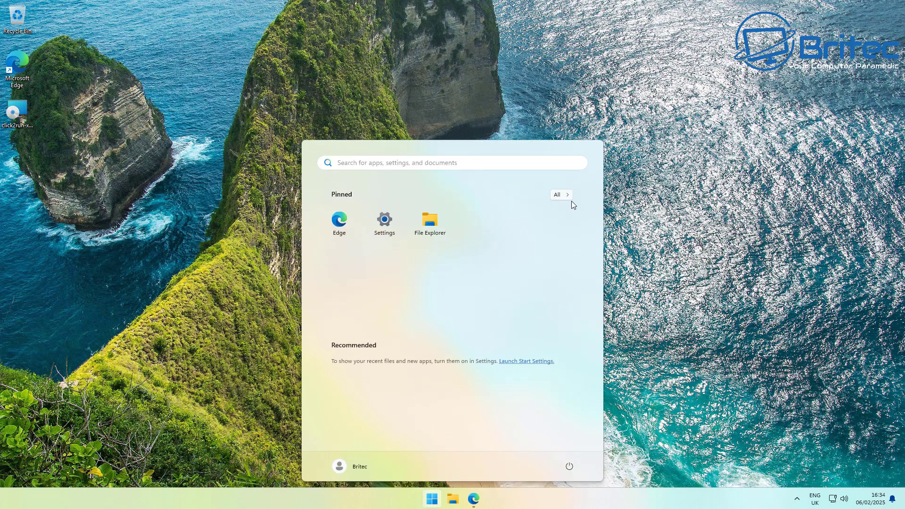
{"action": "left_click", "coordinate": [567, 194]}
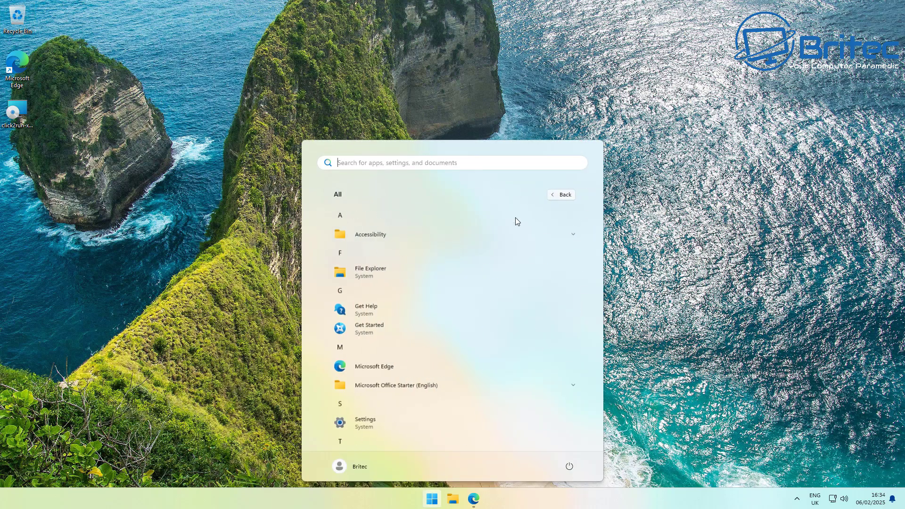
{"action": "left_click", "coordinate": [412, 385]}
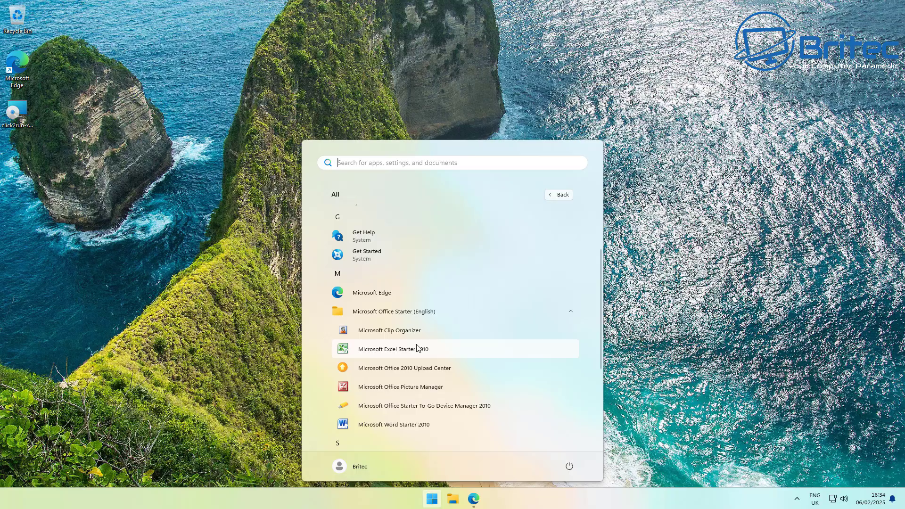
{"action": "left_click", "coordinate": [395, 350]}
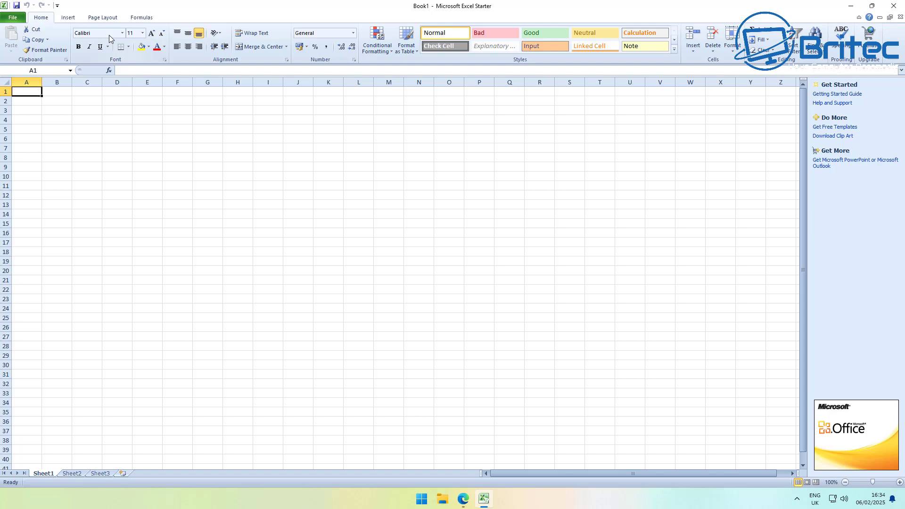
Step: Browse Excel's Insert, Page Layout and Formulas tabs, then view Book1's File Info page
{"action": "left_click", "coordinate": [68, 19]}
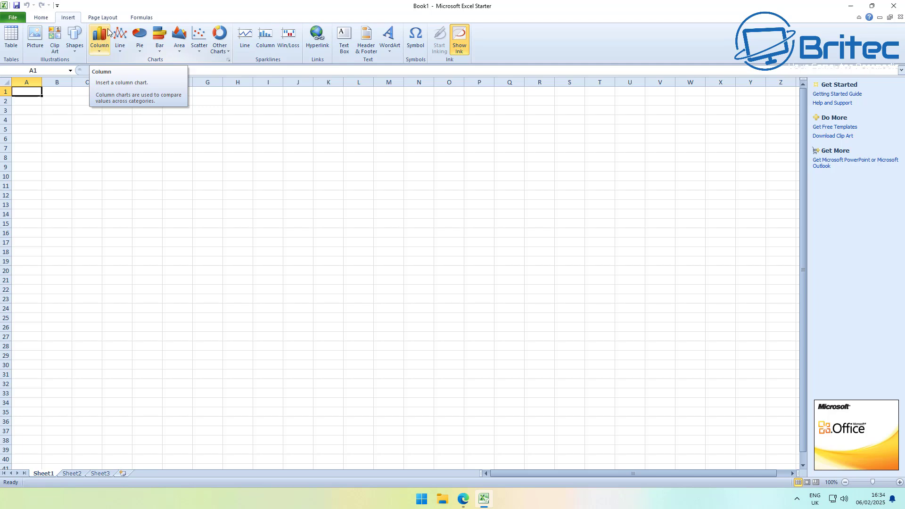
{"action": "left_click", "coordinate": [106, 21]}
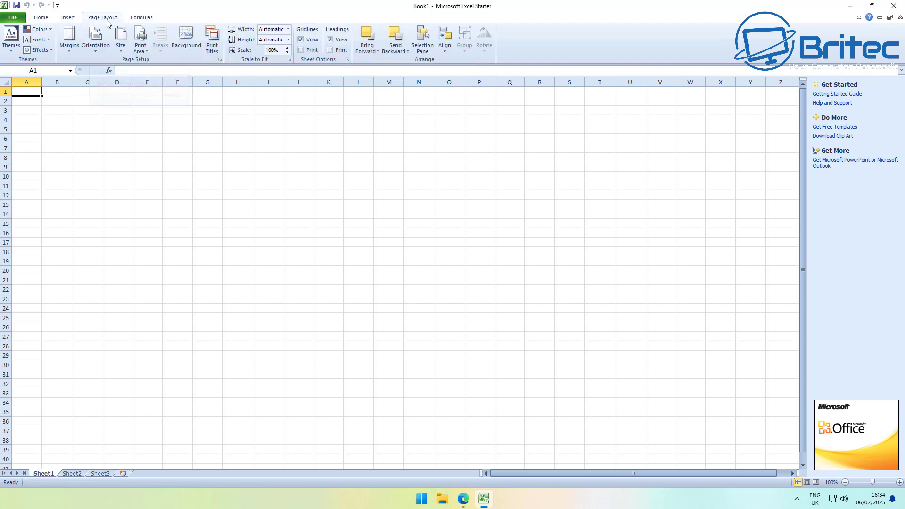
{"action": "left_click", "coordinate": [135, 19]}
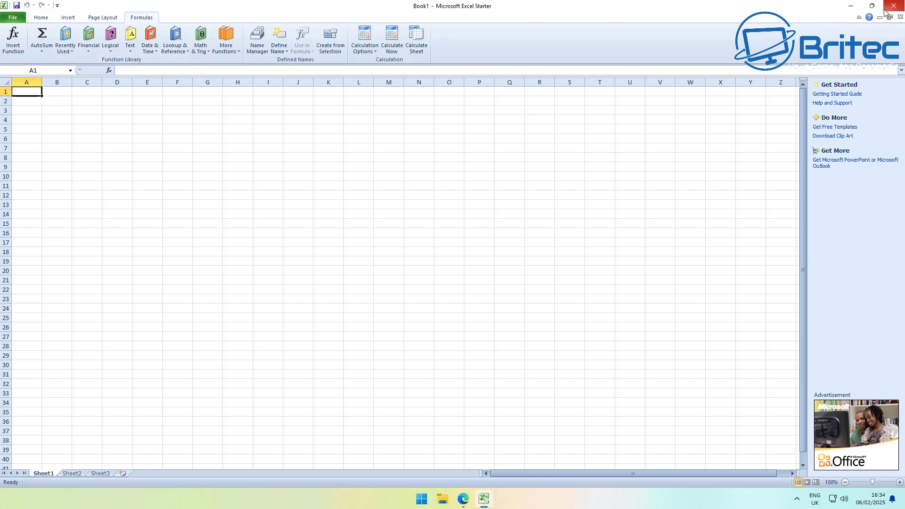
{"action": "left_click", "coordinate": [14, 19]}
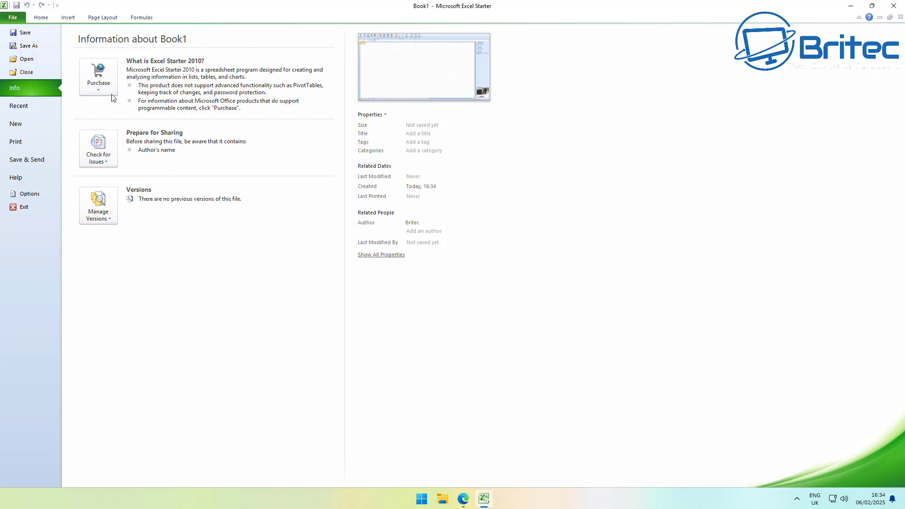
Step: Inspect the Purchase and Check for Issues dropdowns on Book1's Info page, dismissing each
{"action": "left_click", "coordinate": [98, 91]}
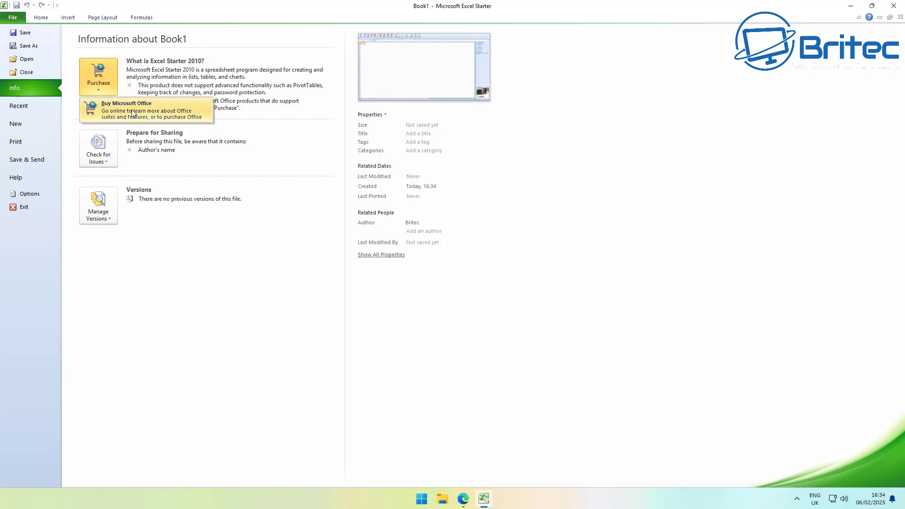
{"action": "left_click", "coordinate": [162, 273]}
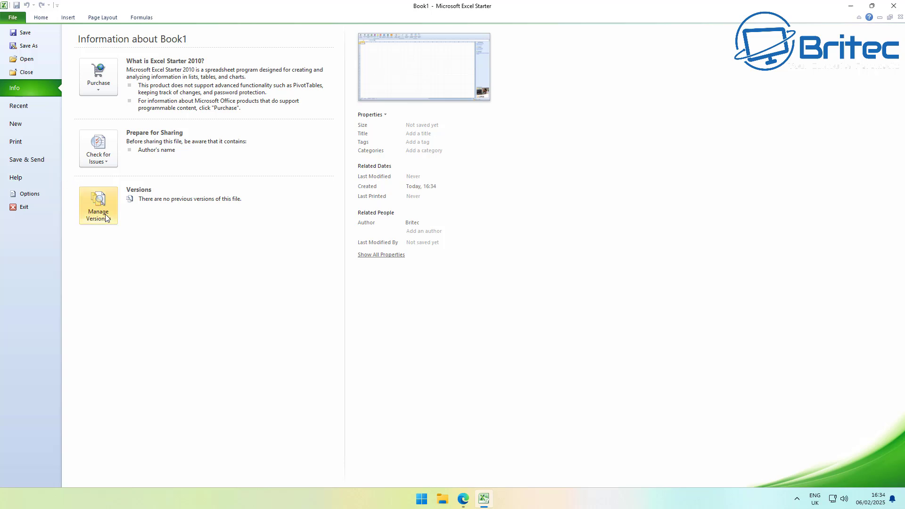
{"action": "left_click", "coordinate": [103, 163]}
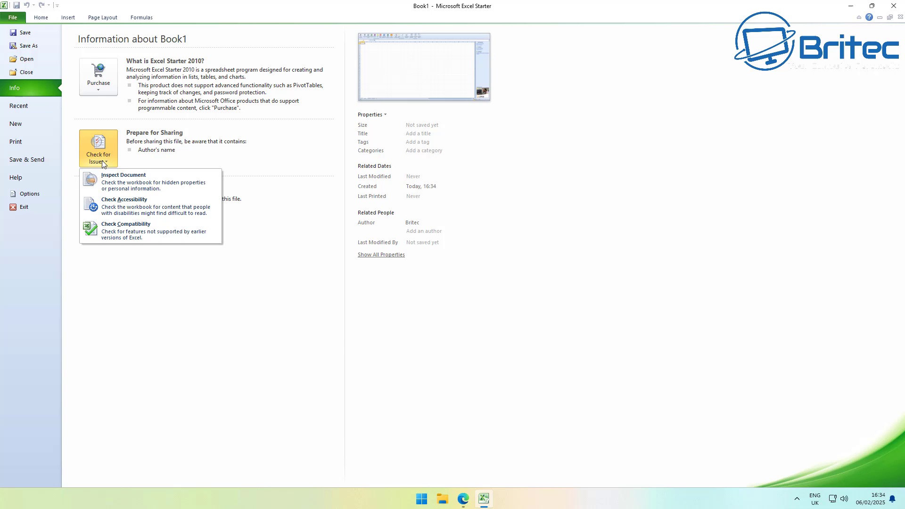
{"action": "left_click", "coordinate": [105, 327]}
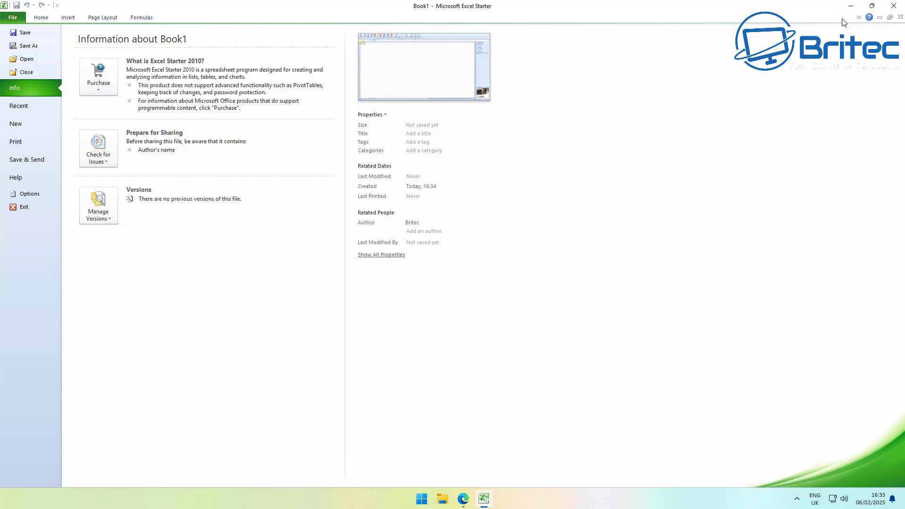
Step: Close Excel Starter and show the full list of installed apps in Start
{"action": "left_click", "coordinate": [895, 7]}
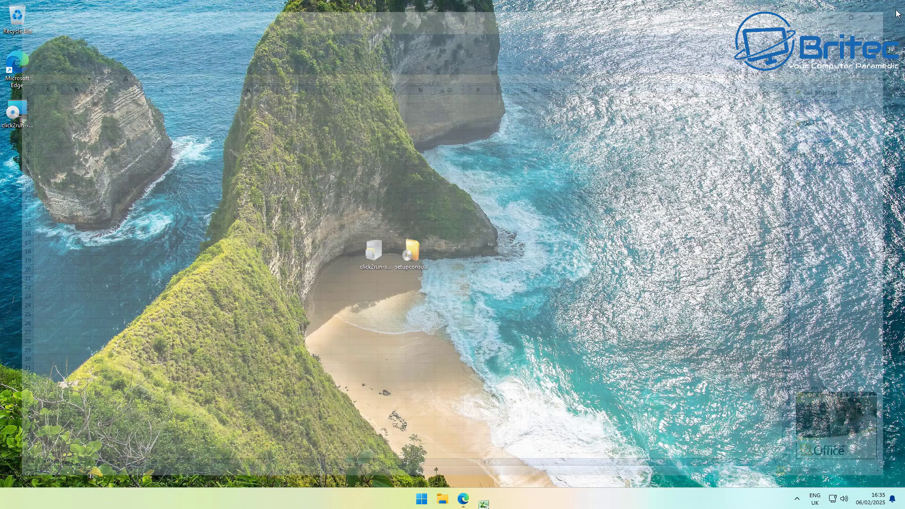
{"action": "left_click", "coordinate": [430, 500]}
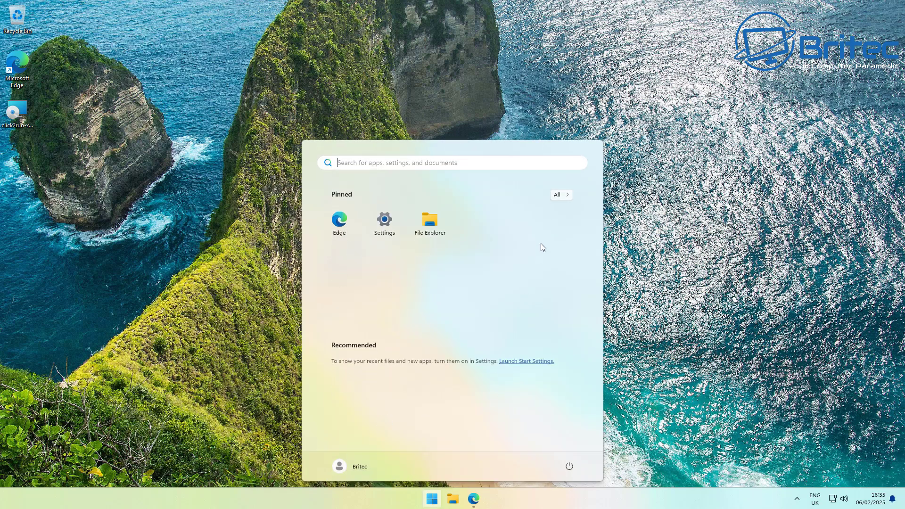
{"action": "left_click", "coordinate": [432, 499]}
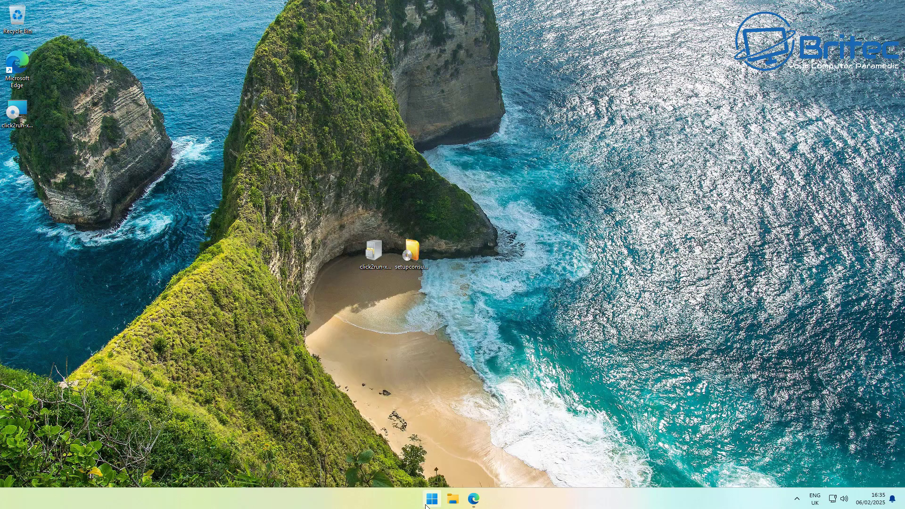
{"action": "left_click", "coordinate": [432, 499]}
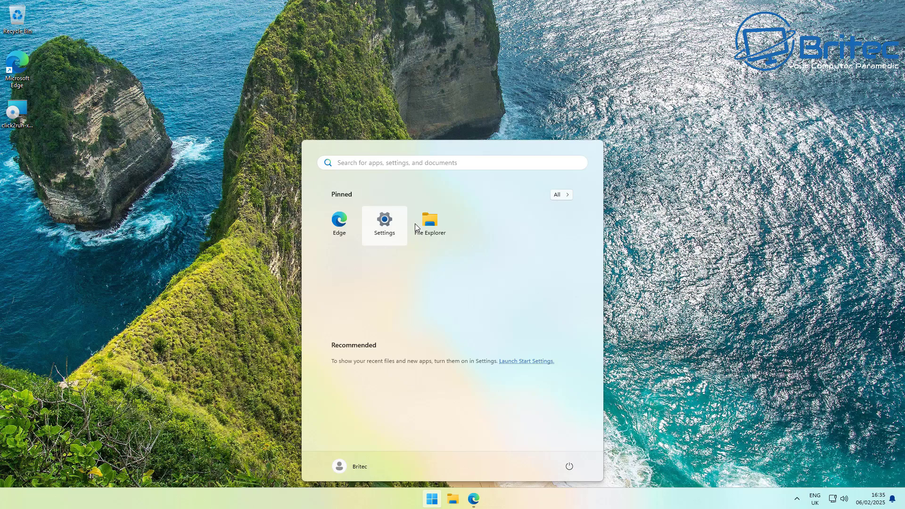
{"action": "left_click", "coordinate": [567, 196]}
Step: Launch Office Starter To-Go Device Manager 2010 and start downloading its required files
{"action": "scroll", "coordinate": [501, 348], "scroll_direction": "down", "scroll_amount": 2}
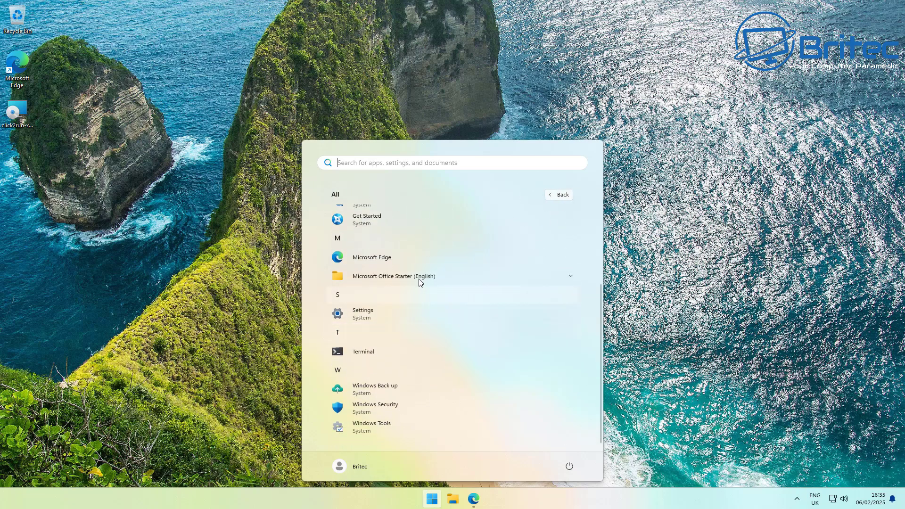
{"action": "left_click", "coordinate": [418, 279]}
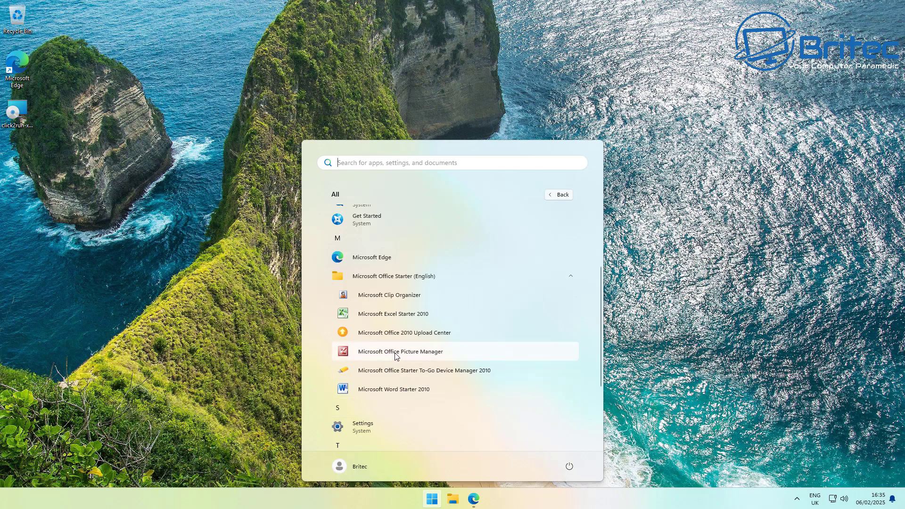
{"action": "left_click", "coordinate": [395, 373]}
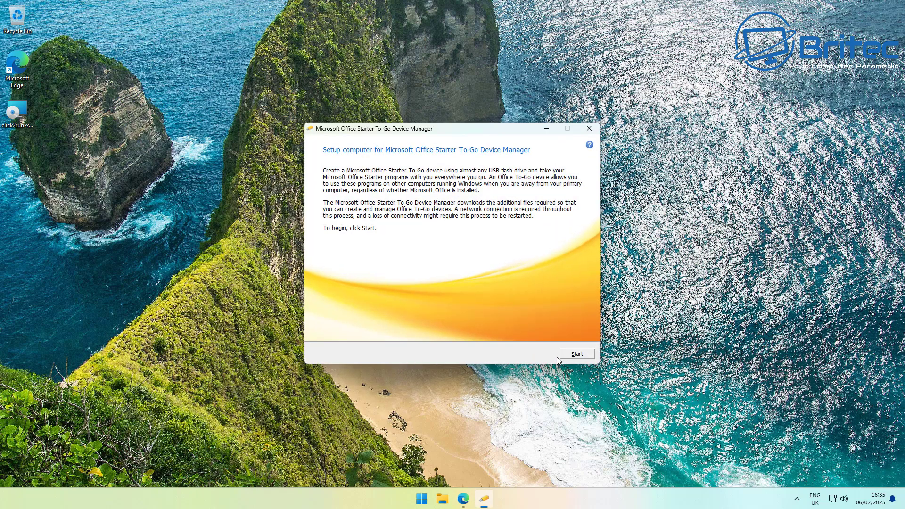
{"action": "left_click", "coordinate": [567, 358]}
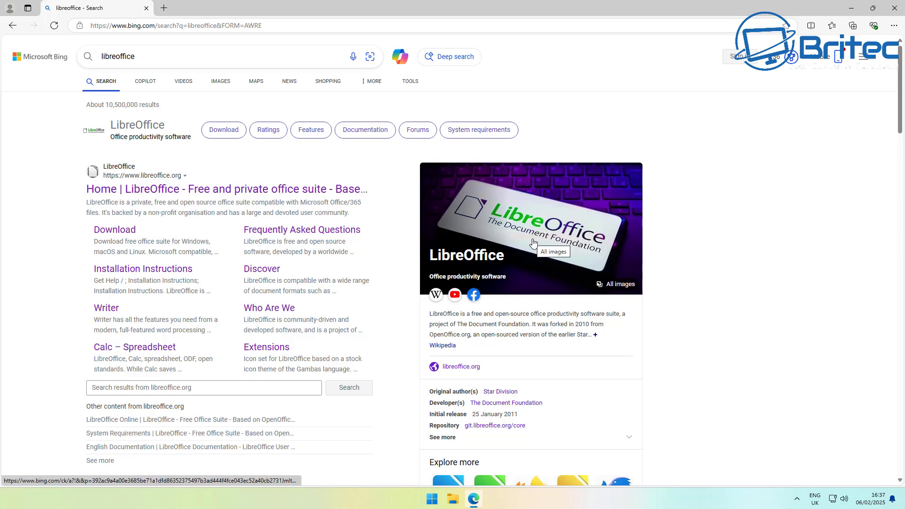
Step: Open the official LibreOffice website and its What is LibreOffice? overview page
{"action": "left_click", "coordinate": [171, 191]}
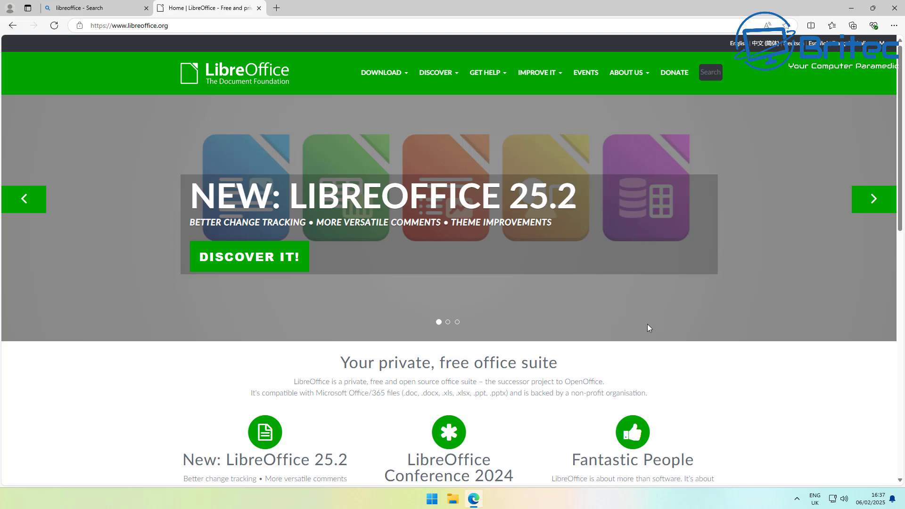
{"action": "scroll", "coordinate": [647, 324], "scroll_direction": "down", "scroll_amount": 3}
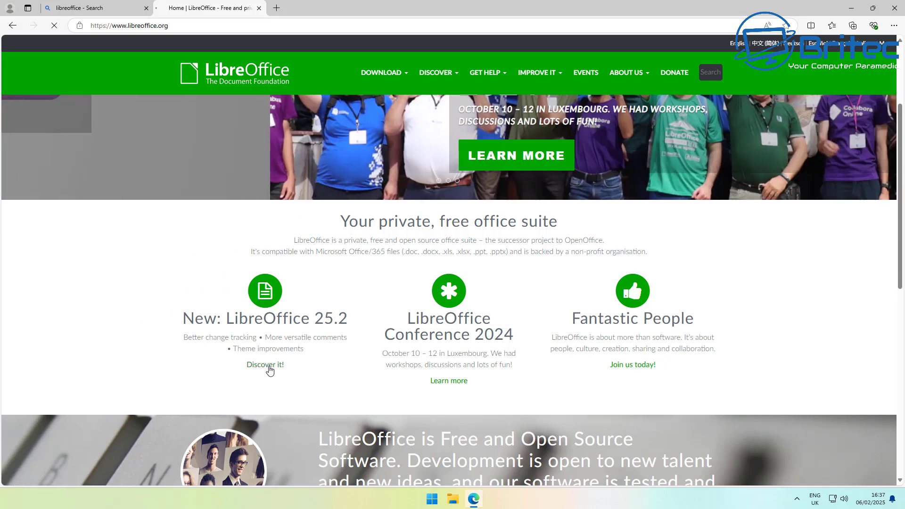
{"action": "left_click", "coordinate": [268, 366]}
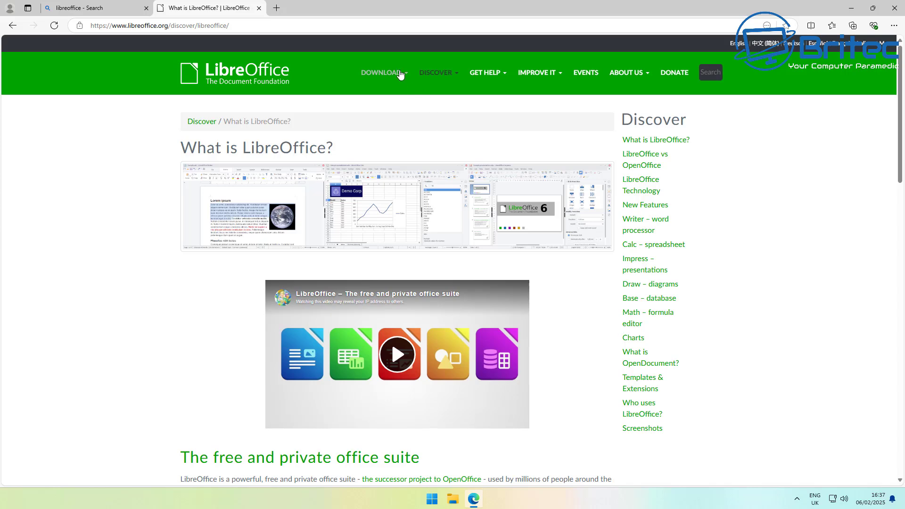
Step: Download the LibreOffice 25.2.0 installer for 64-bit Windows from the download page
{"action": "mouse_move", "coordinate": [402, 74]}
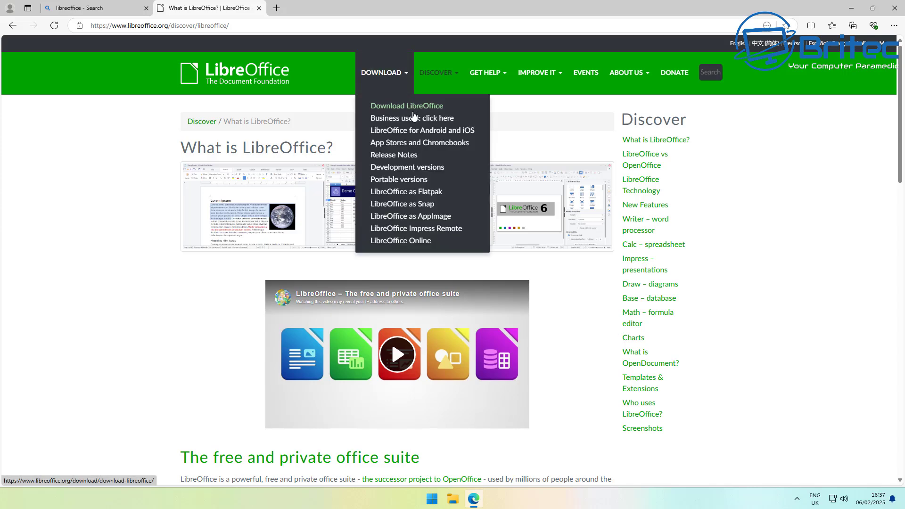
{"action": "left_click", "coordinate": [413, 109]}
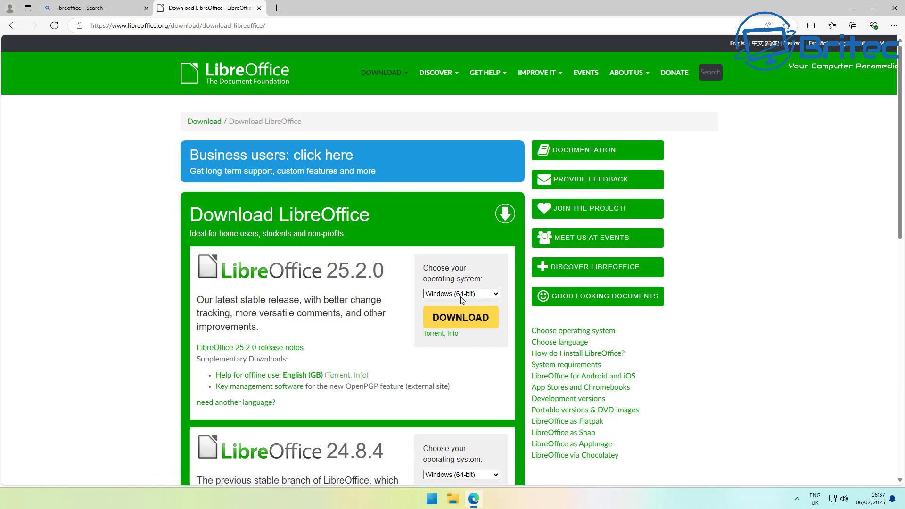
{"action": "left_click", "coordinate": [460, 317]}
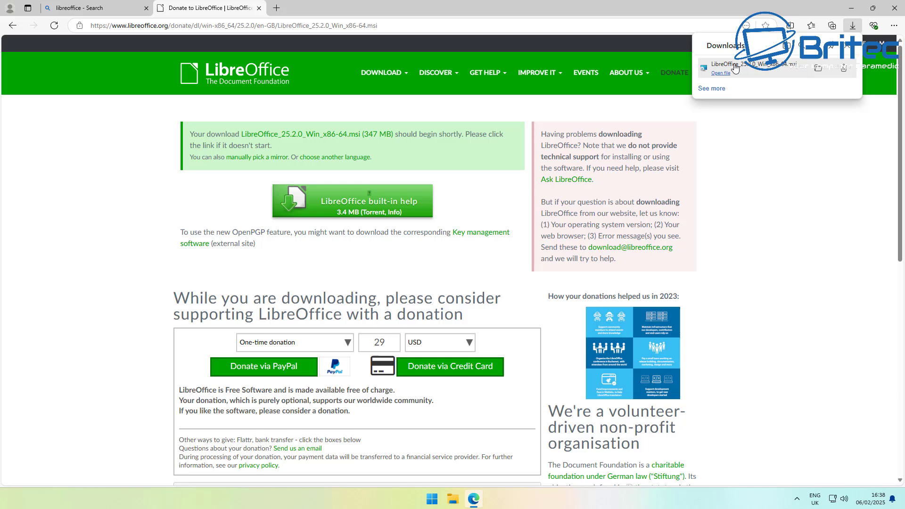
Step: Run the LibreOffice .msi, close Edge, and complete a typical LibreOffice 25.2.0.3 installation
{"action": "left_click", "coordinate": [734, 68]}
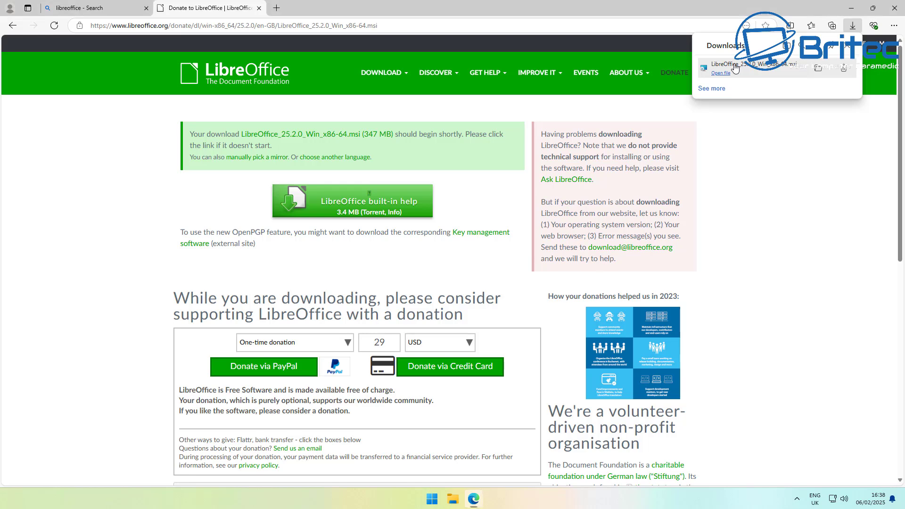
{"action": "left_click", "coordinate": [887, 7]}
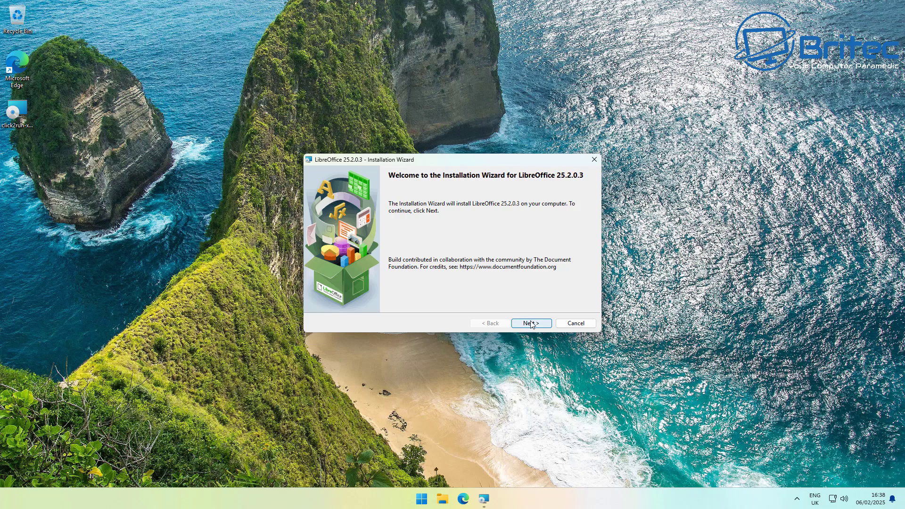
{"action": "left_click", "coordinate": [531, 324]}
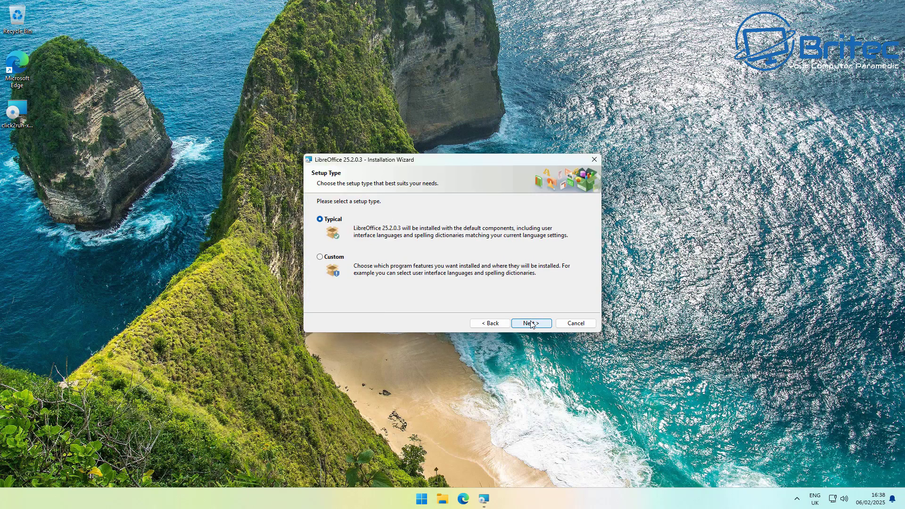
{"action": "left_click", "coordinate": [531, 323]}
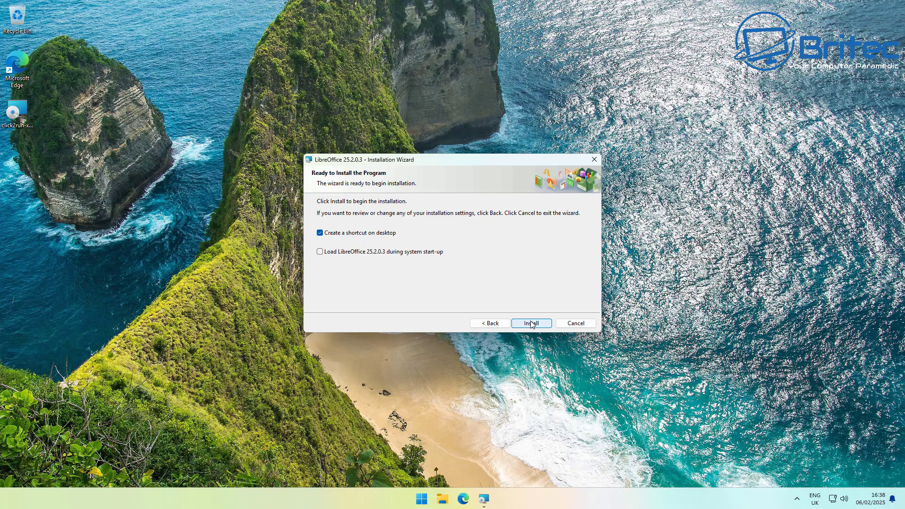
{"action": "left_click", "coordinate": [531, 323]}
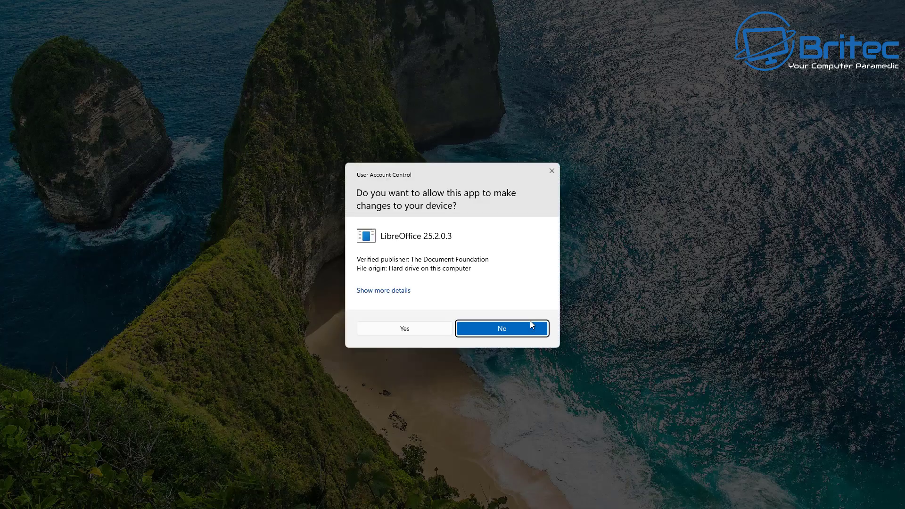
{"action": "left_click", "coordinate": [527, 325]}
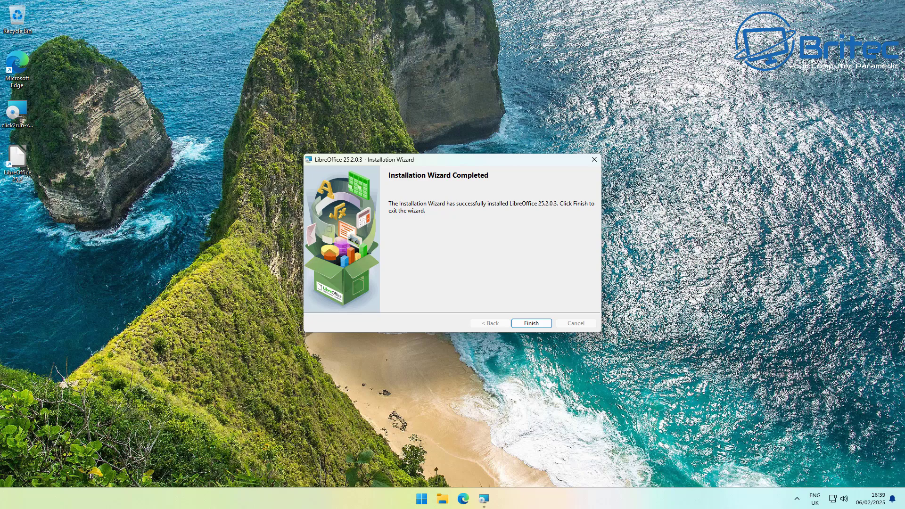
{"action": "left_click", "coordinate": [531, 323]}
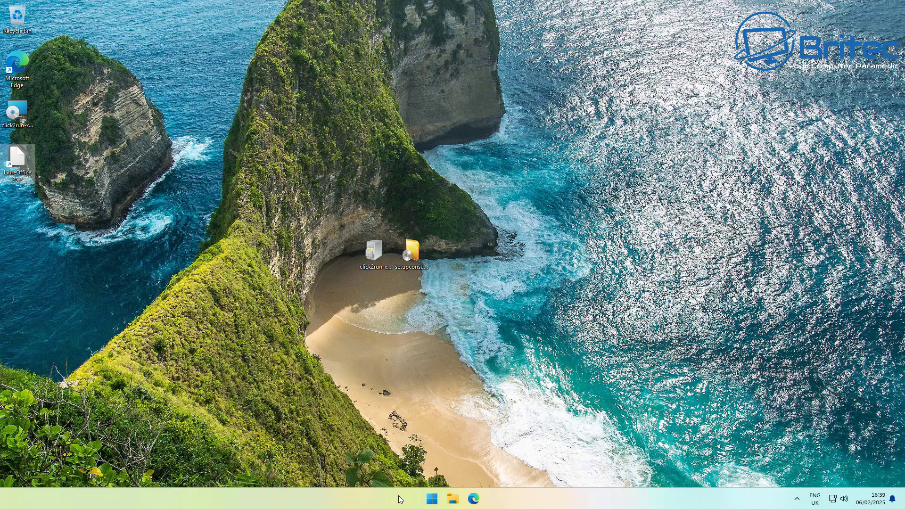
{"action": "left_click", "coordinate": [432, 498]}
{"action": "left_click", "coordinate": [558, 195]}
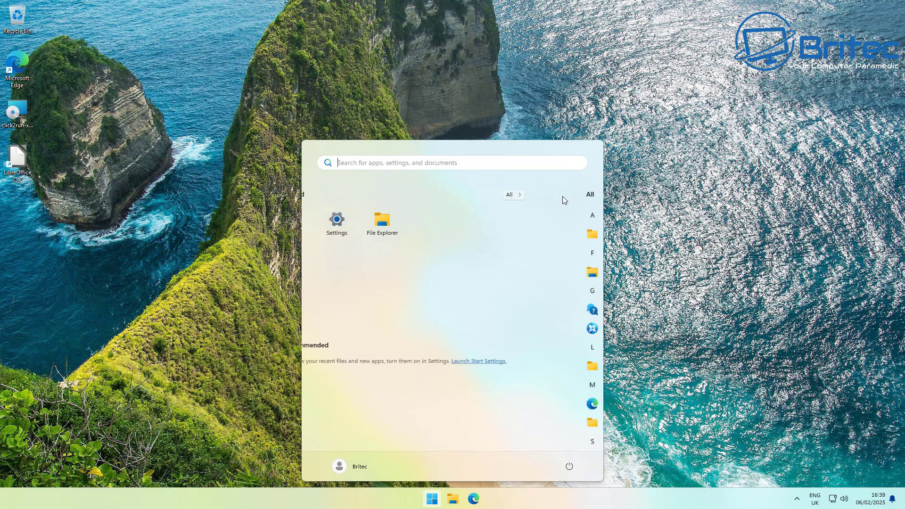
{"action": "scroll", "coordinate": [447, 330], "scroll_direction": "down", "scroll_amount": 2}
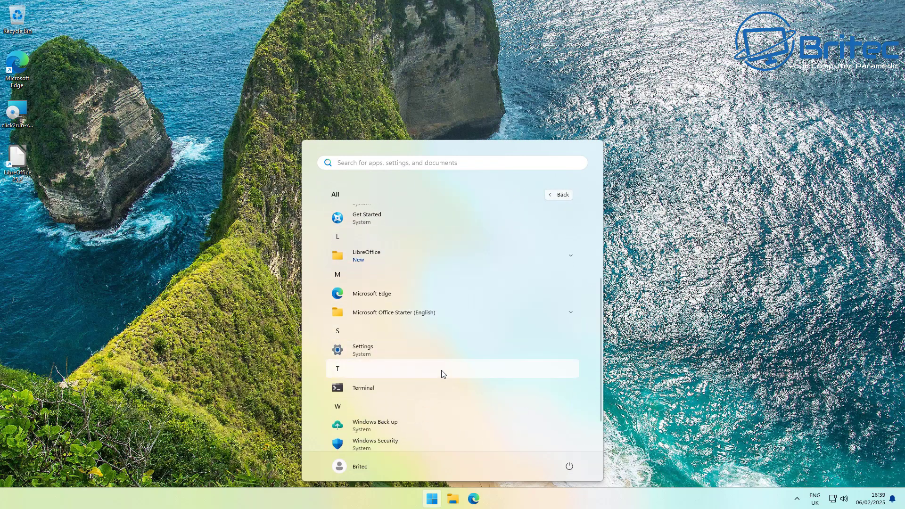
{"action": "left_click", "coordinate": [404, 254]}
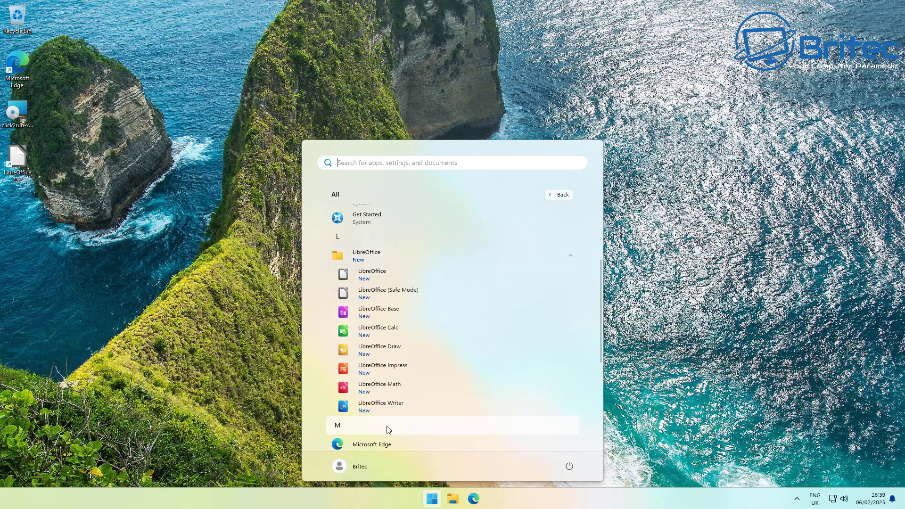
{"action": "left_click", "coordinate": [395, 405]}
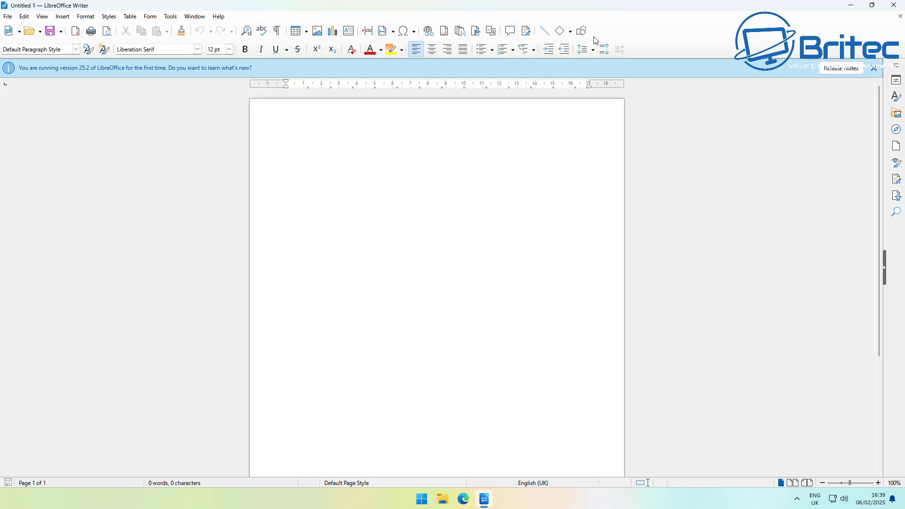
{"action": "left_click", "coordinate": [63, 16]}
{"action": "mouse_move", "coordinate": [87, 19]}
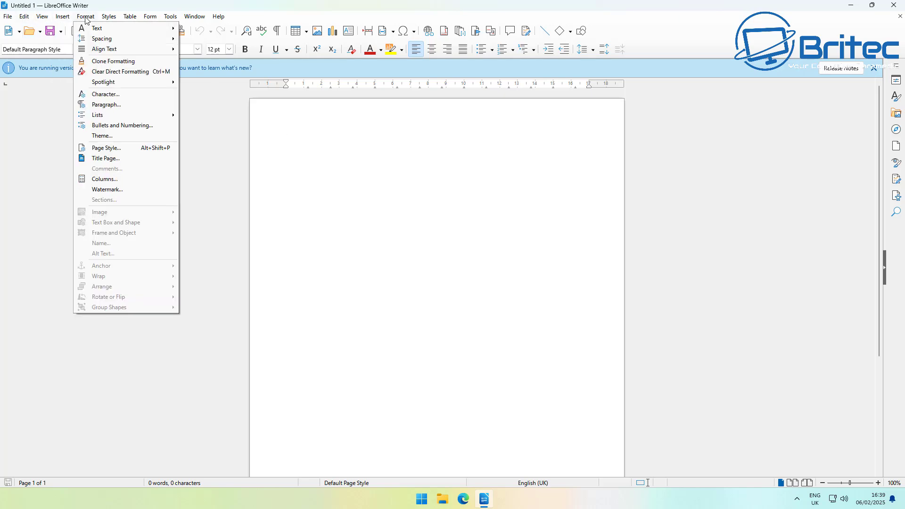
{"action": "left_click", "coordinate": [894, 9]}
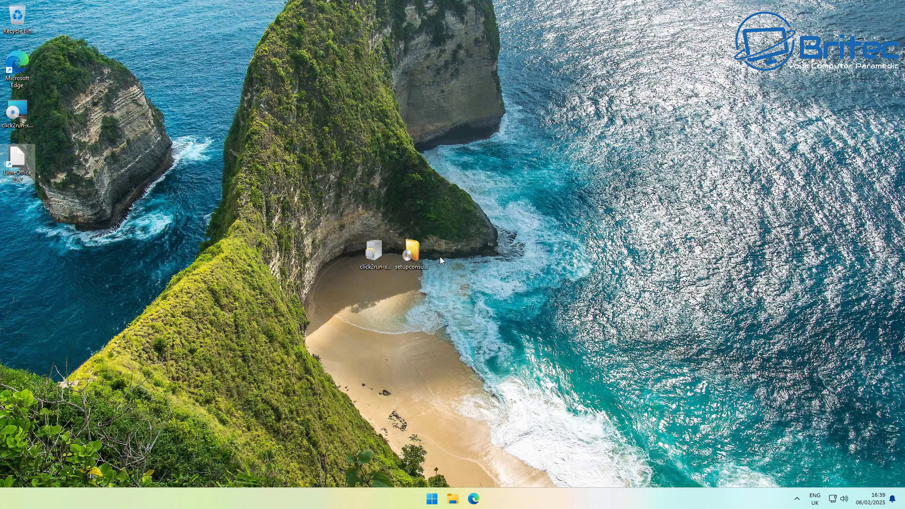
{"action": "key", "text": "super"}
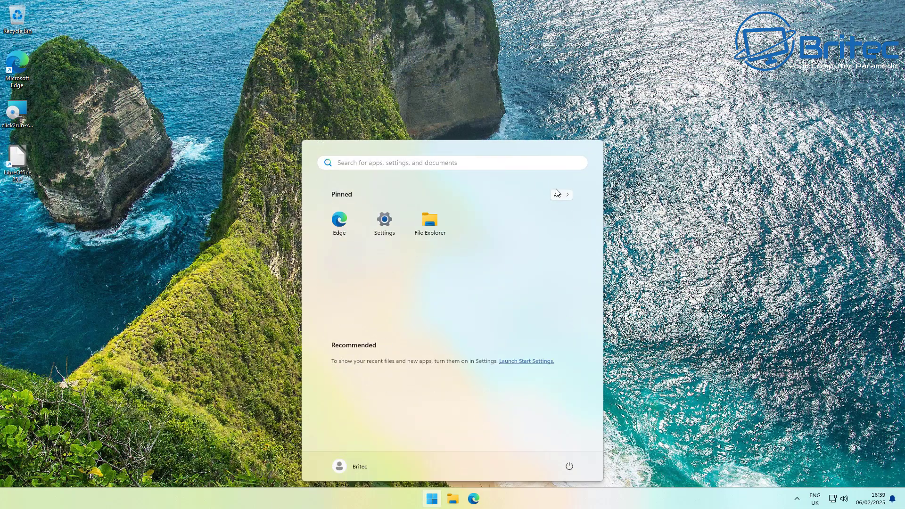
{"action": "left_click", "coordinate": [558, 195]}
{"action": "scroll", "coordinate": [454, 356], "scroll_direction": "down", "scroll_amount": 3}
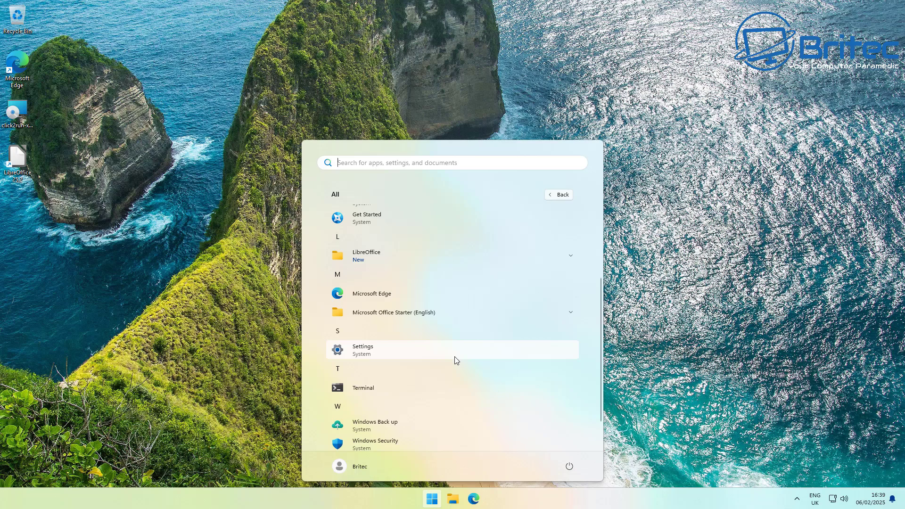
{"action": "left_click", "coordinate": [457, 269]}
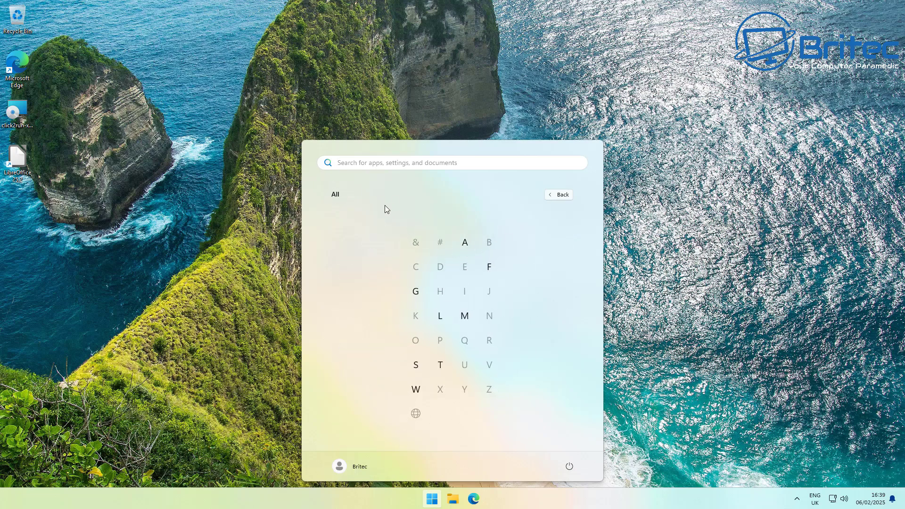
{"action": "left_click", "coordinate": [569, 196]}
{"action": "left_click", "coordinate": [546, 195]}
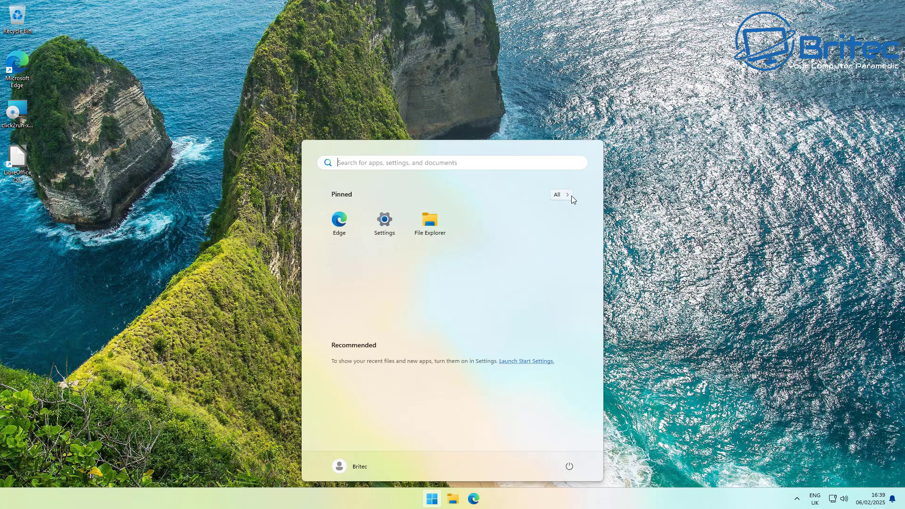
{"action": "left_click", "coordinate": [559, 196]}
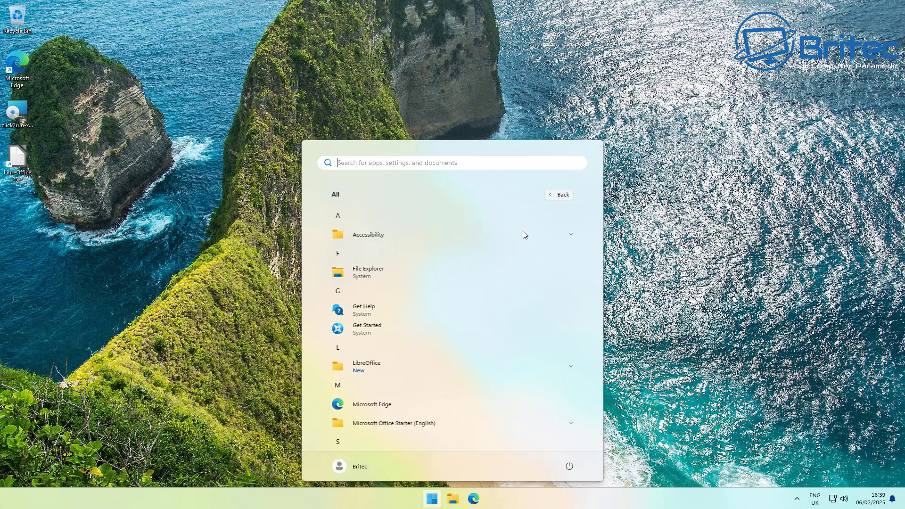
{"action": "left_click", "coordinate": [396, 375]}
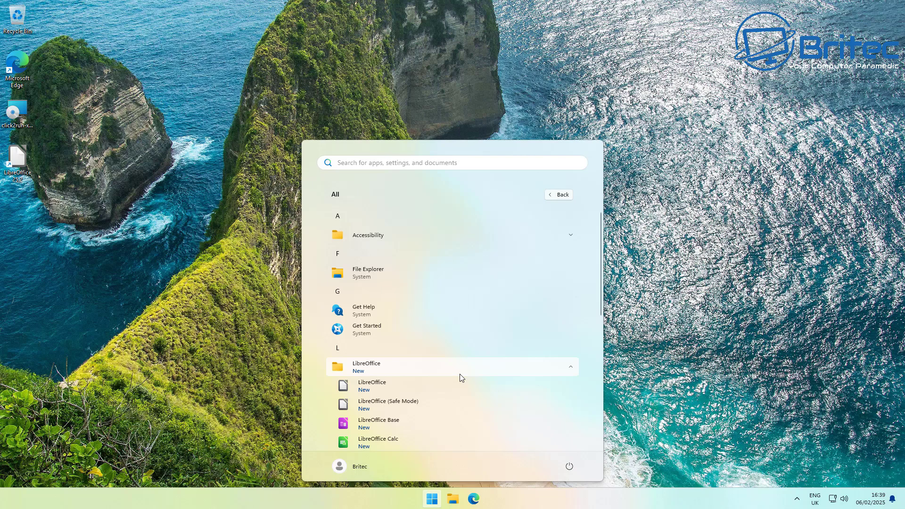
{"action": "scroll", "coordinate": [424, 370], "scroll_direction": "down", "scroll_amount": 2}
{"action": "left_click", "coordinate": [412, 365]}
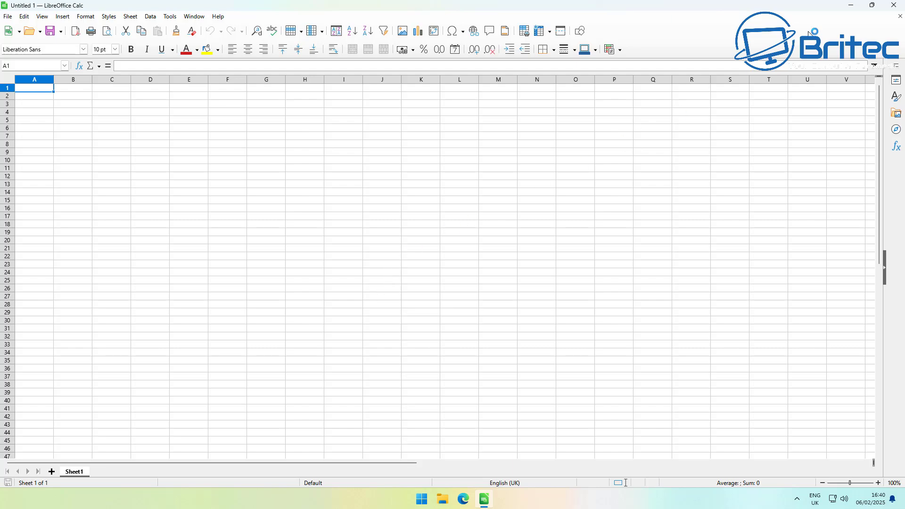
{"action": "left_click", "coordinate": [895, 9]}
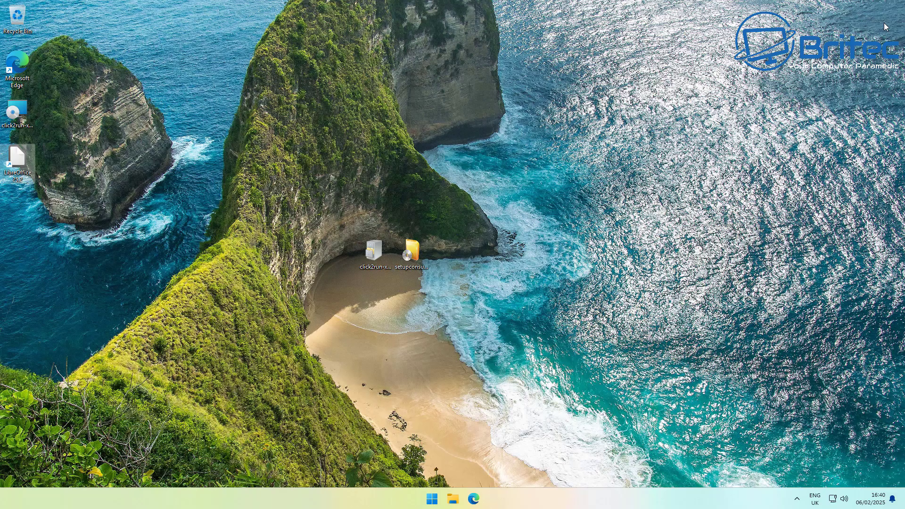